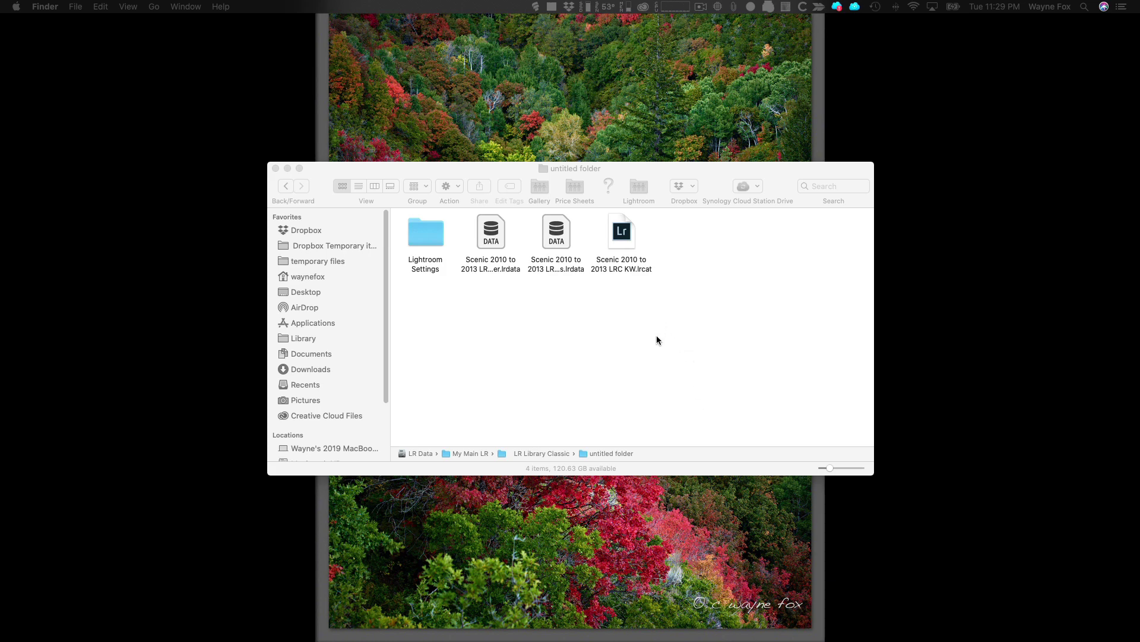
# Step: Open the Scenic 2010 to 2013 LRC KW catalog and upgrade it to a new KW-2 catalog
pyautogui.doubleClick(621, 231)
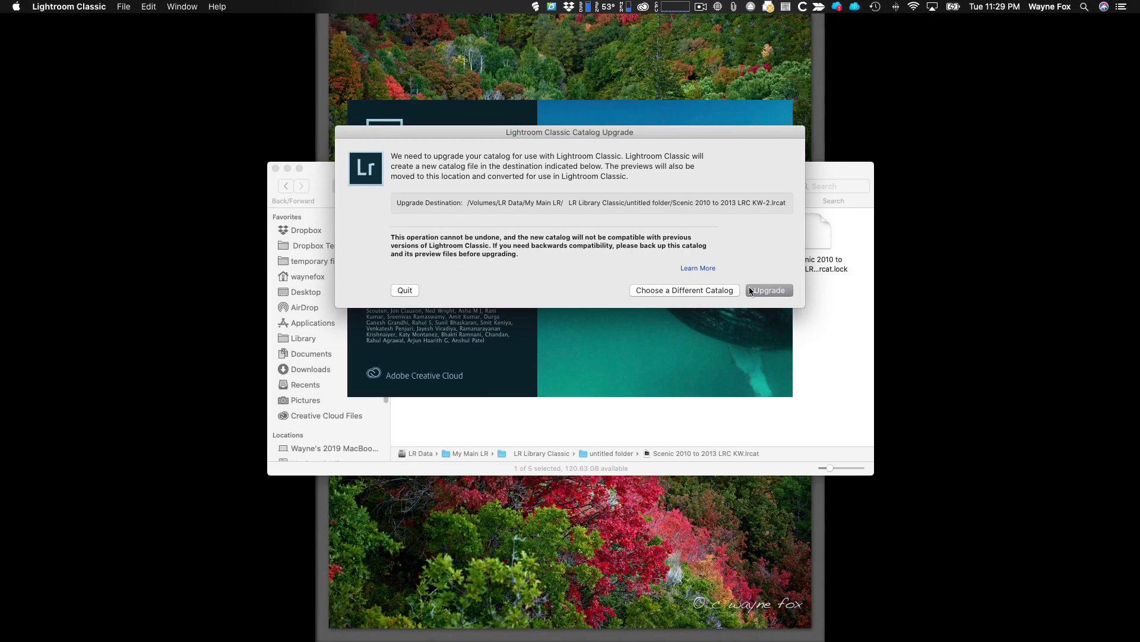
pyautogui.click(759, 291)
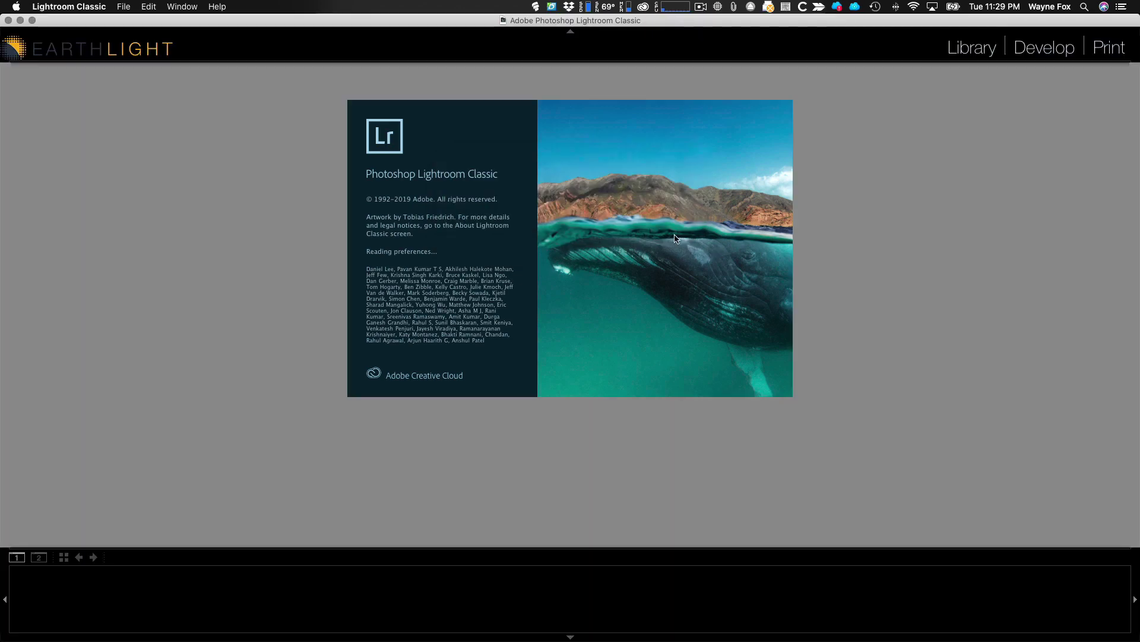
# Step: Switch back to Finder and show the untitled folder in List view with dates and sizes
pyautogui.press('super+Tab')
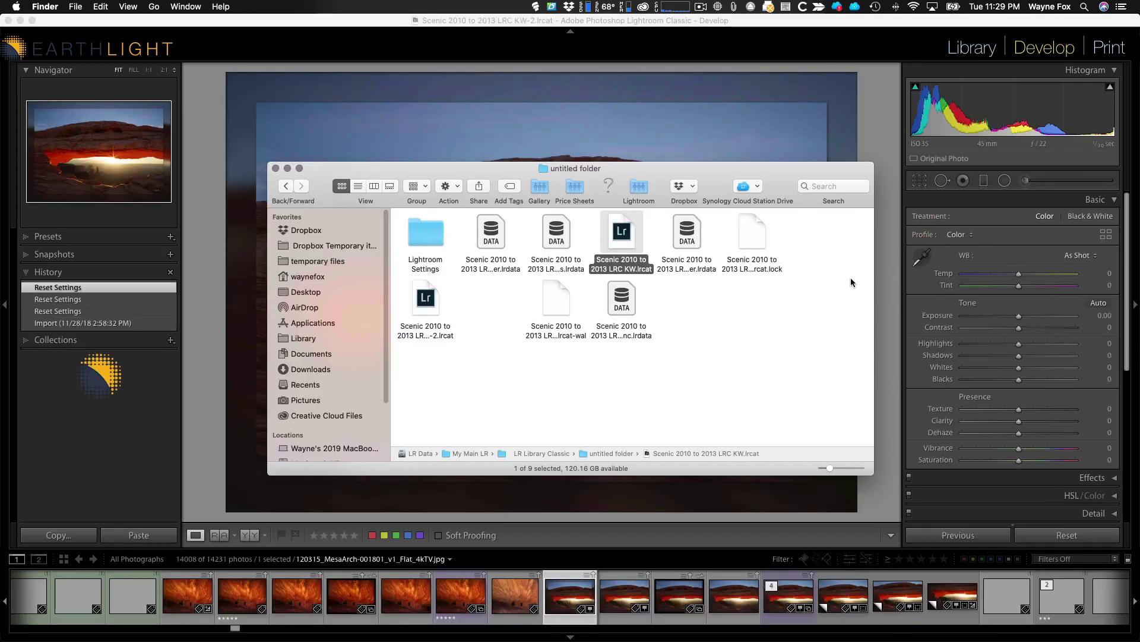
pyautogui.click(358, 187)
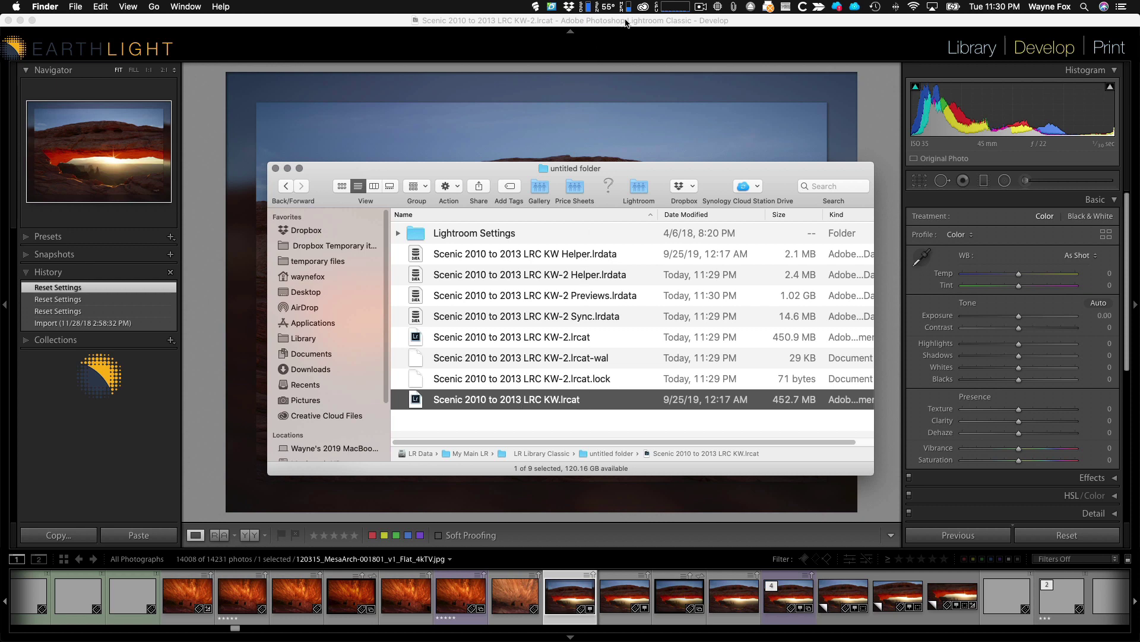
# Step: Review the other Lightroom Classic versions in Creative Cloud, then dismiss the options without installing
pyautogui.click(643, 8)
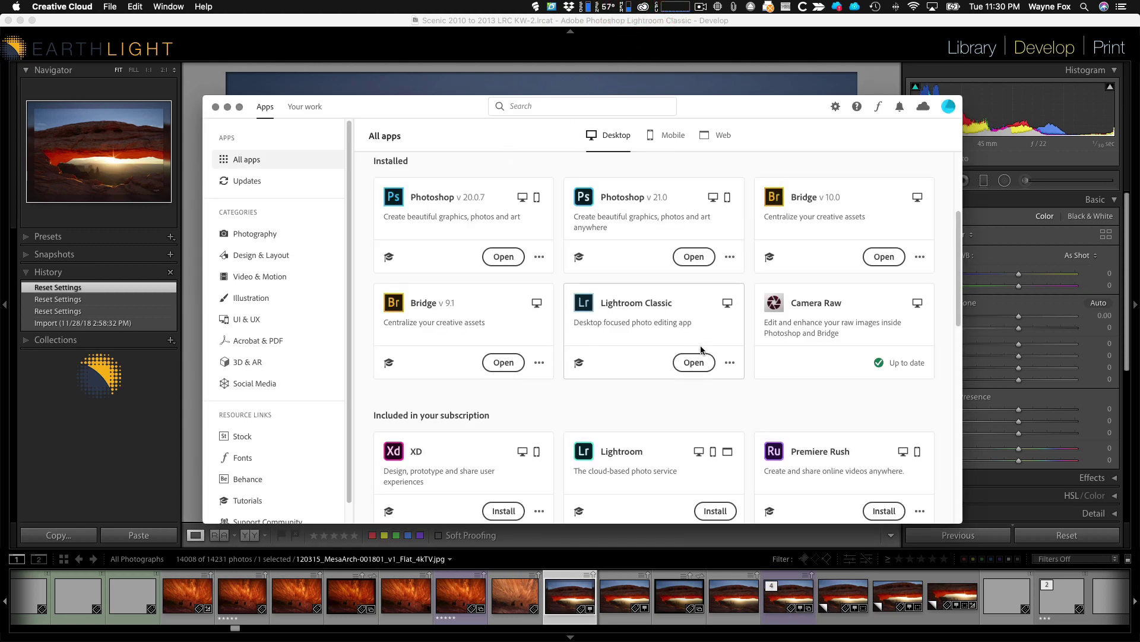
pyautogui.click(728, 365)
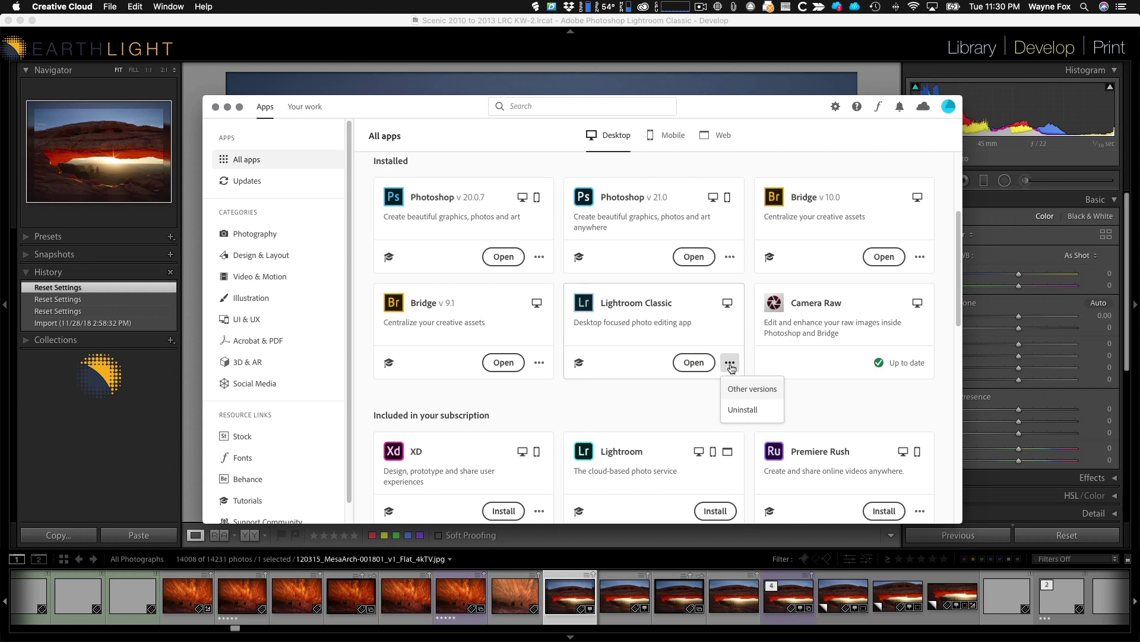
pyautogui.click(742, 389)
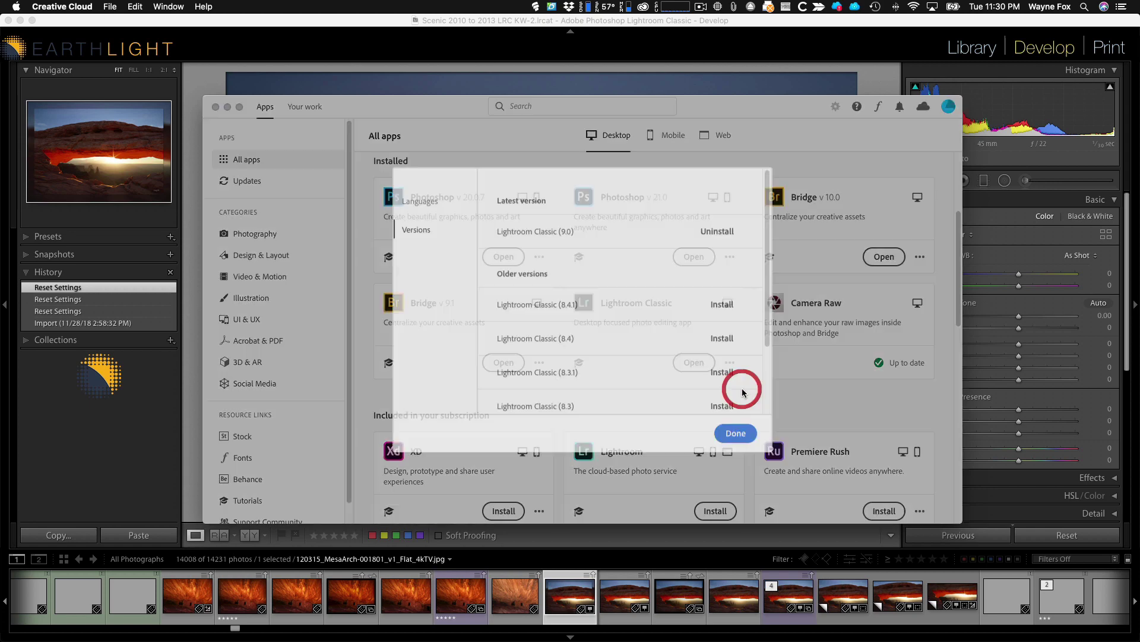
pyautogui.scroll(-3, 639, 370)
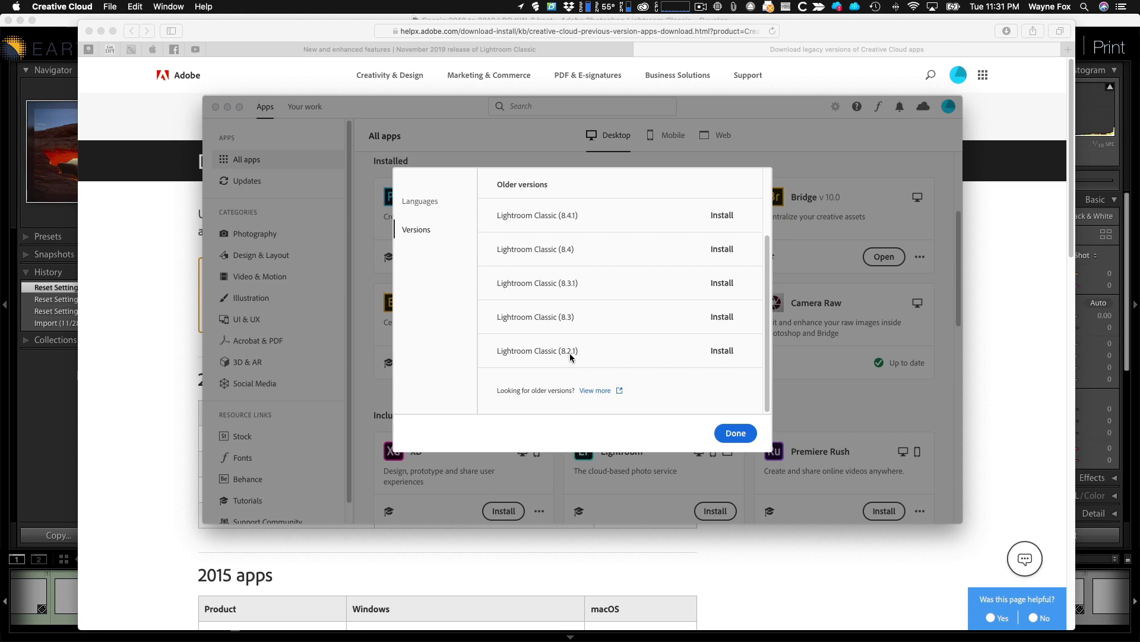
pyautogui.click(737, 434)
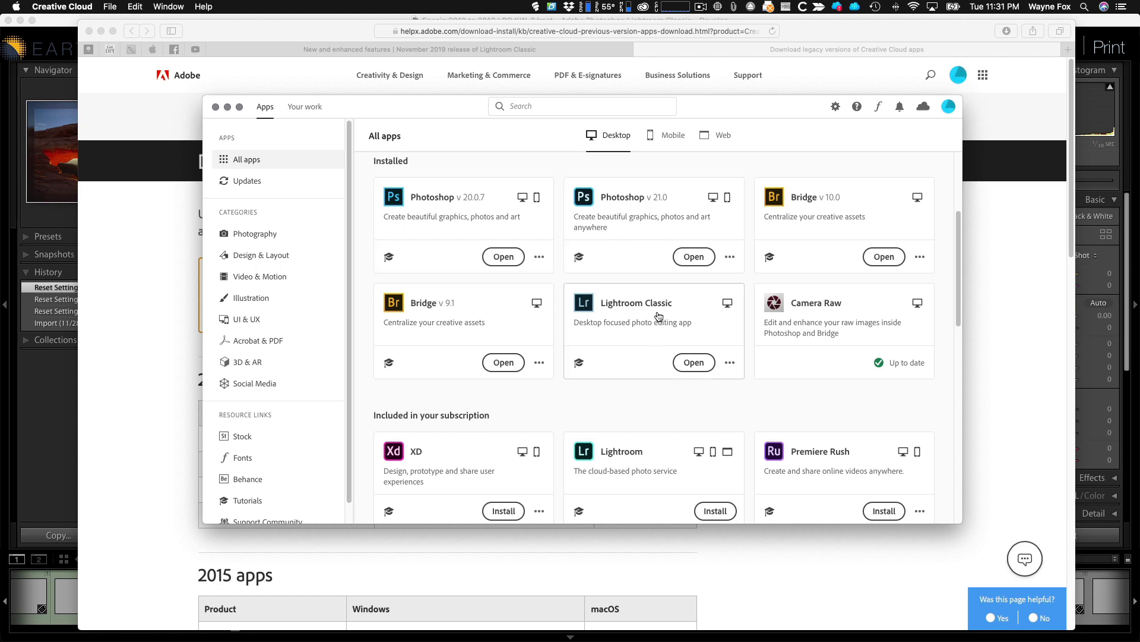
pyautogui.click(730, 363)
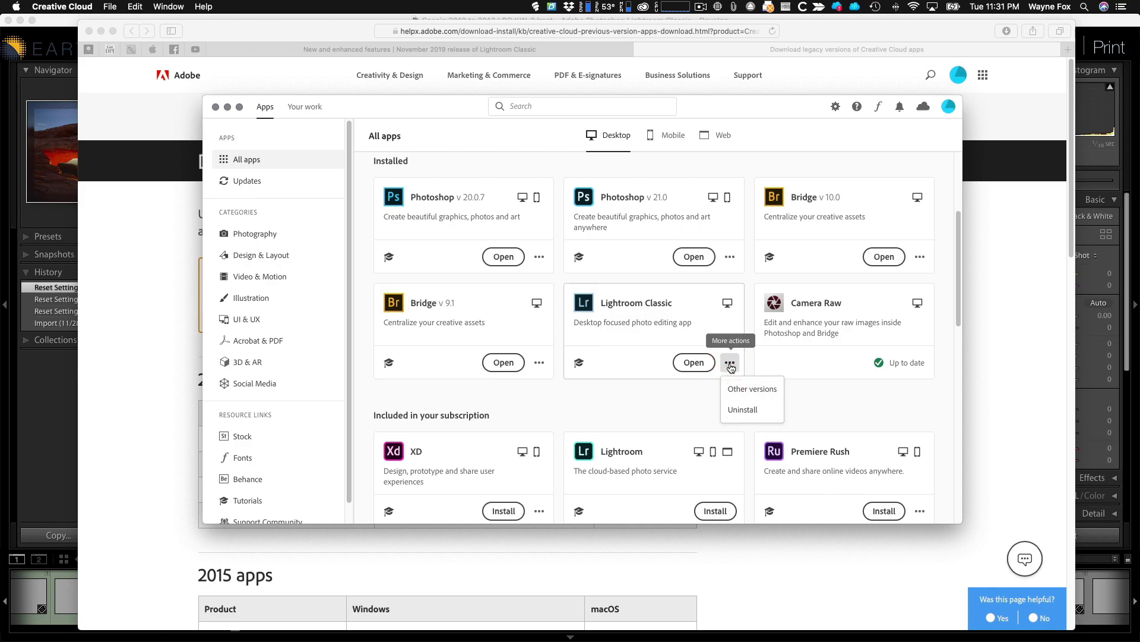
pyautogui.click(730, 364)
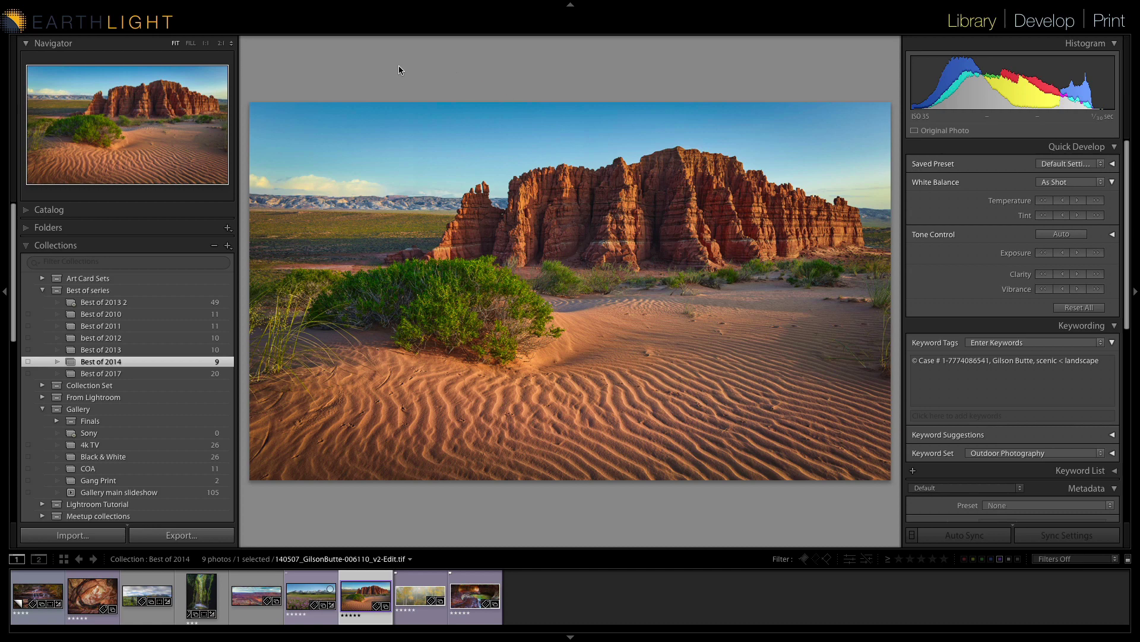
# Step: Open File > Export and tick the Facebook, Earthlight and Full size Jpeg user presets
pyautogui.moveTo(220, 3)
pyautogui.click(108, 9)
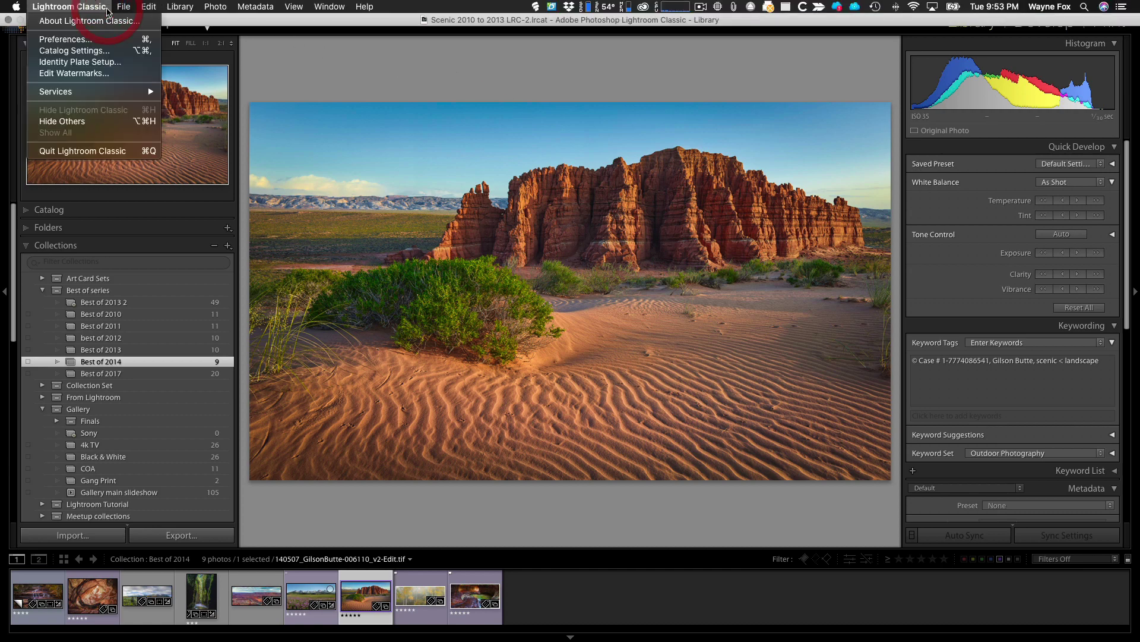
pyautogui.moveTo(124, 7)
pyautogui.click(142, 169)
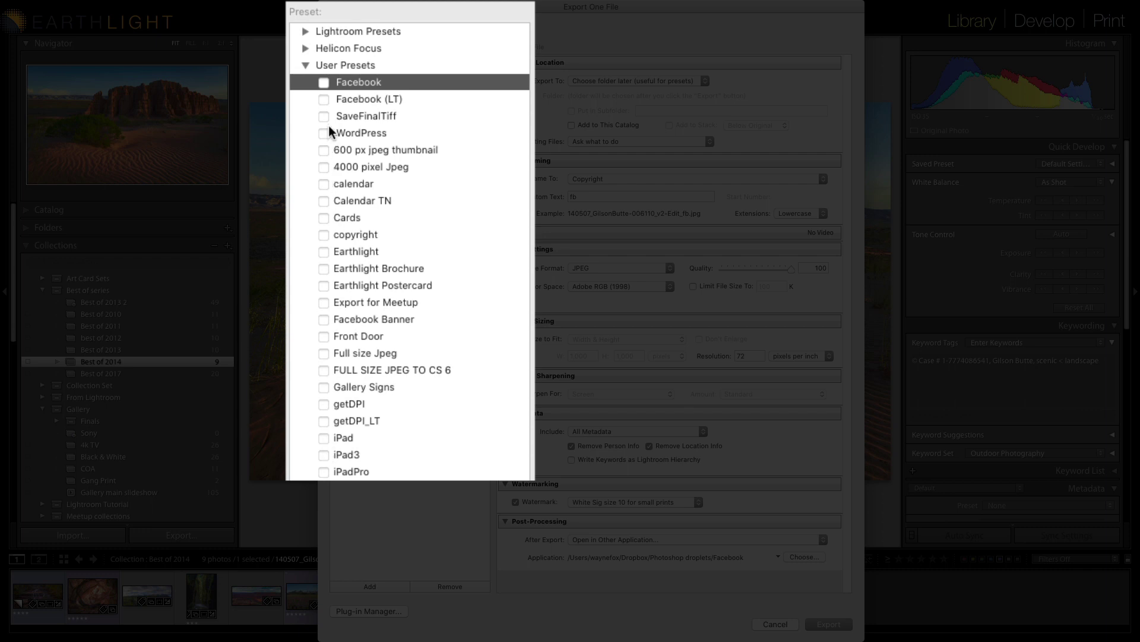
pyautogui.click(323, 83)
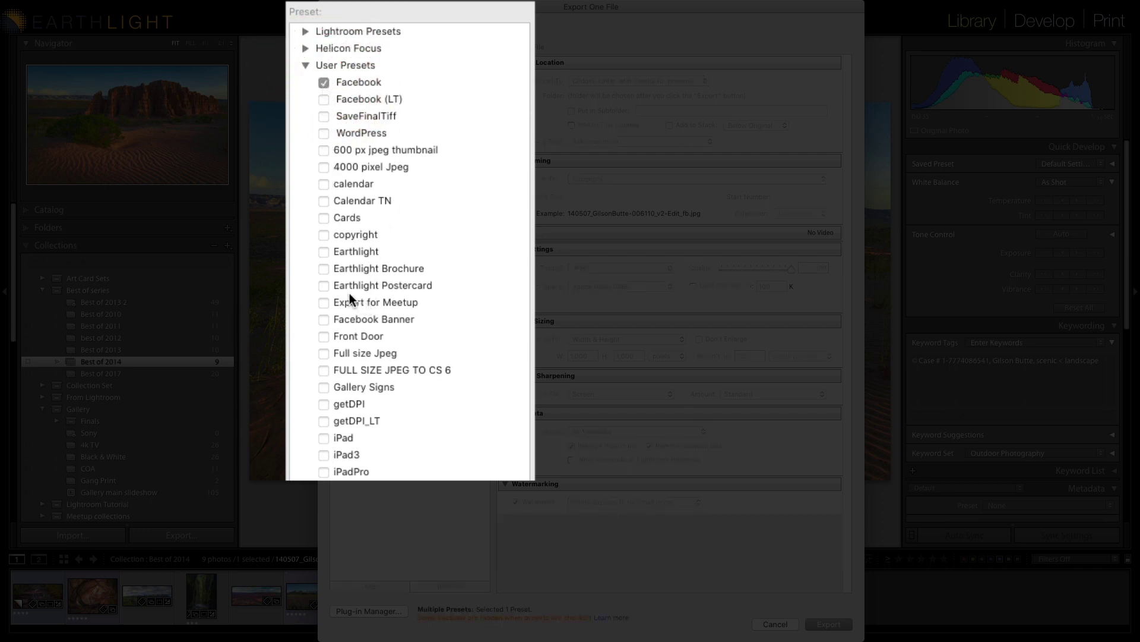
pyautogui.click(323, 251)
pyautogui.click(330, 355)
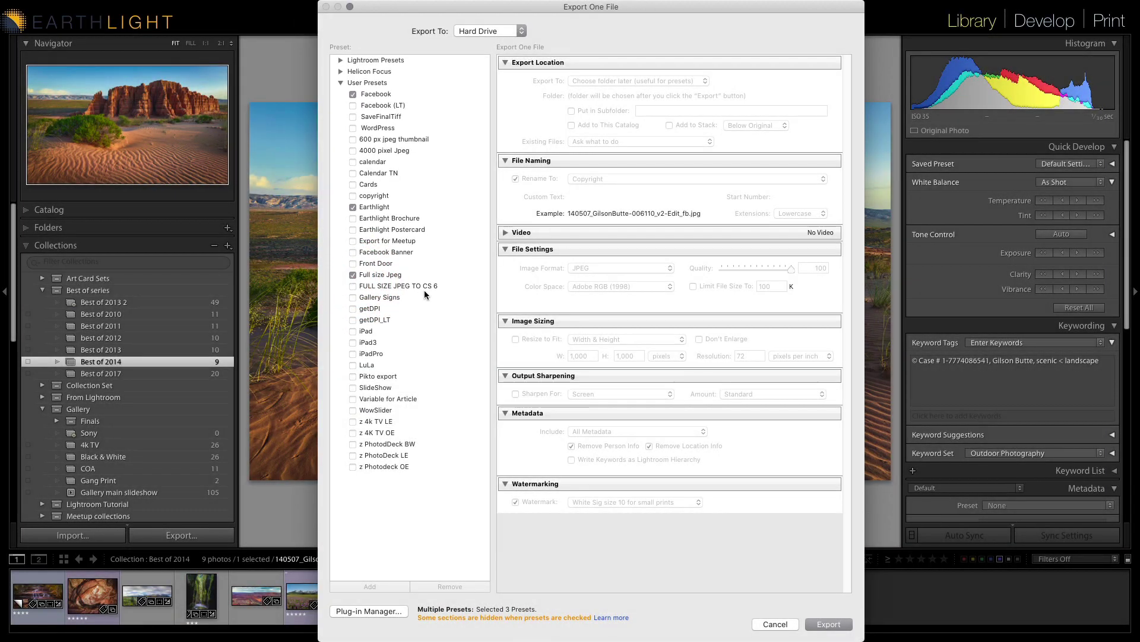
# Step: Uncheck all three presets, then check Facebook, Earthlight and Full size Jpeg again
pyautogui.click(353, 207)
pyautogui.click(352, 275)
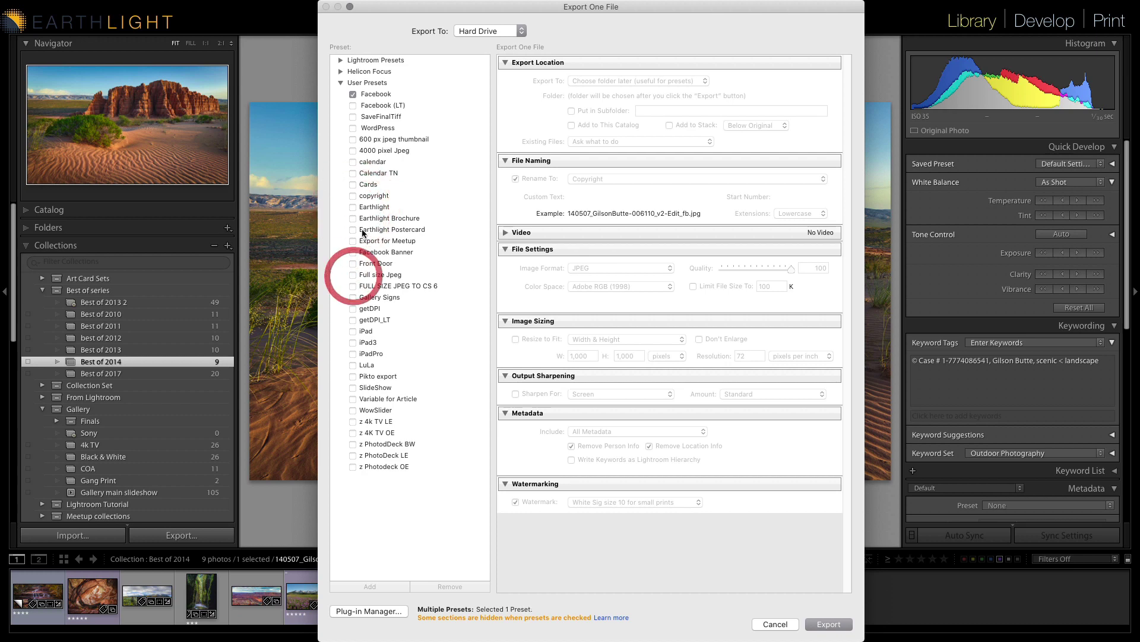
pyautogui.click(353, 93)
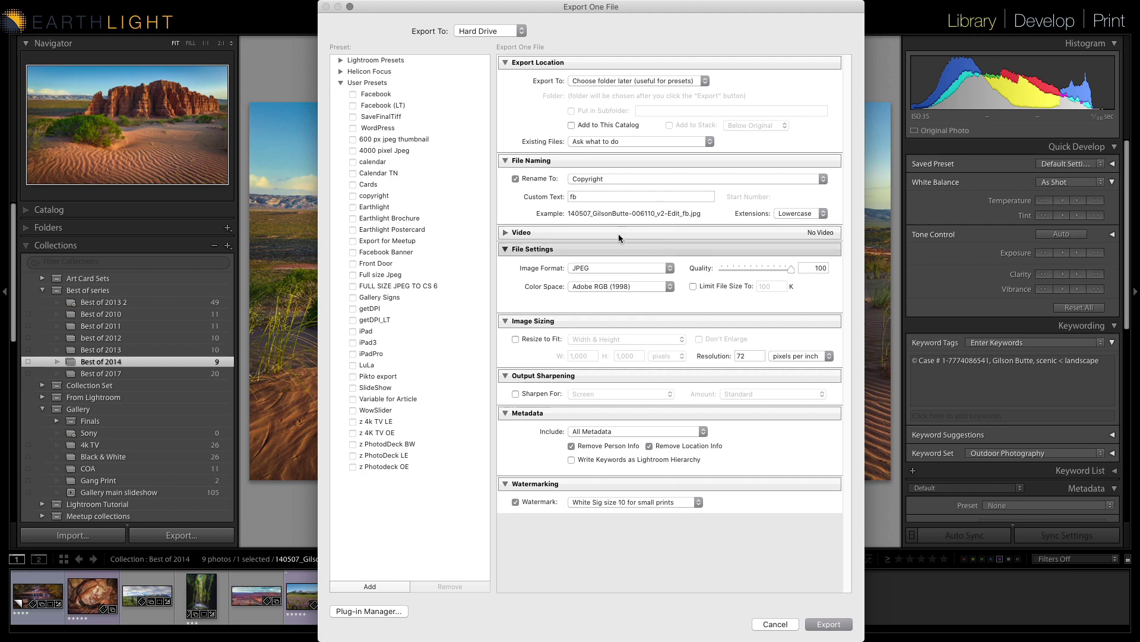
pyautogui.click(353, 94)
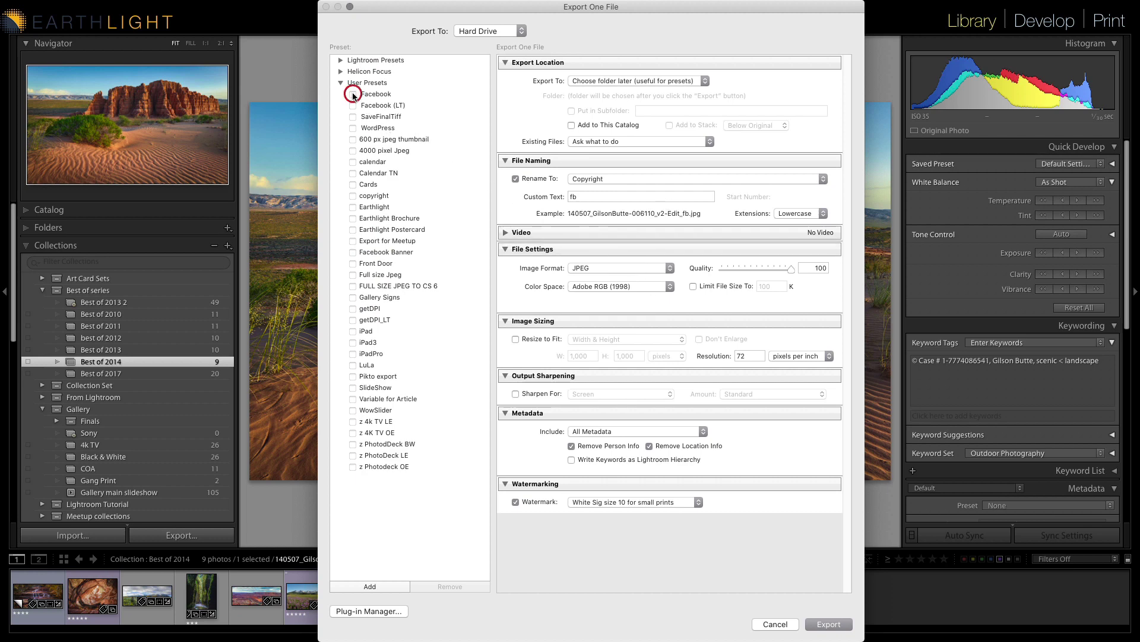
pyautogui.click(353, 207)
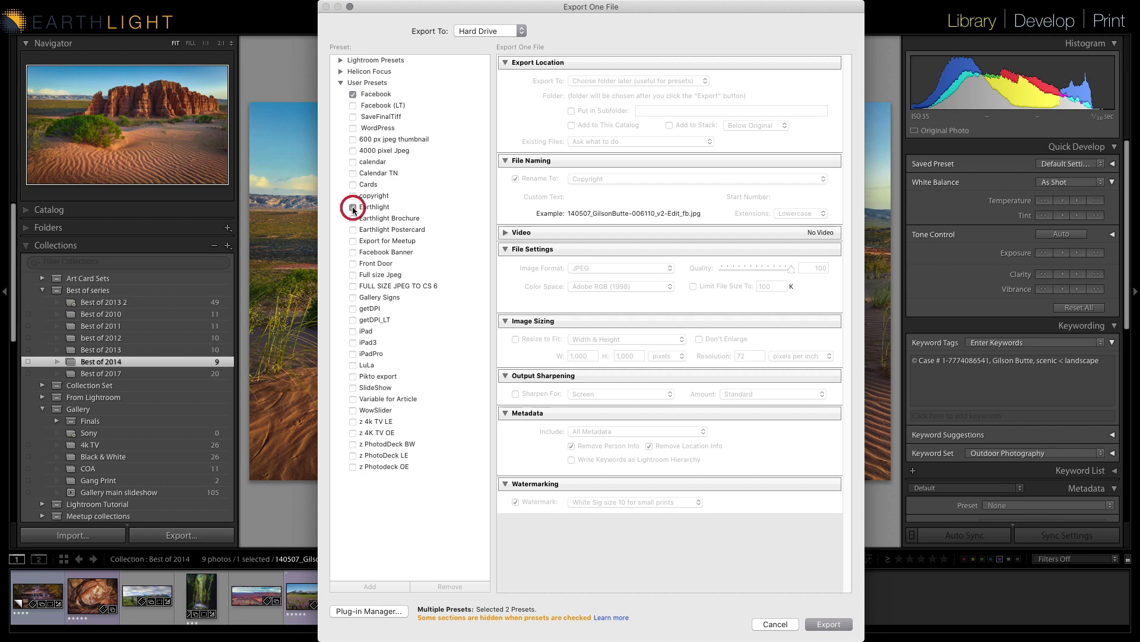
pyautogui.click(353, 276)
# Step: Start the export and set Earthlight's destination to the Dropbox Temporary items folder
pyautogui.click(827, 624)
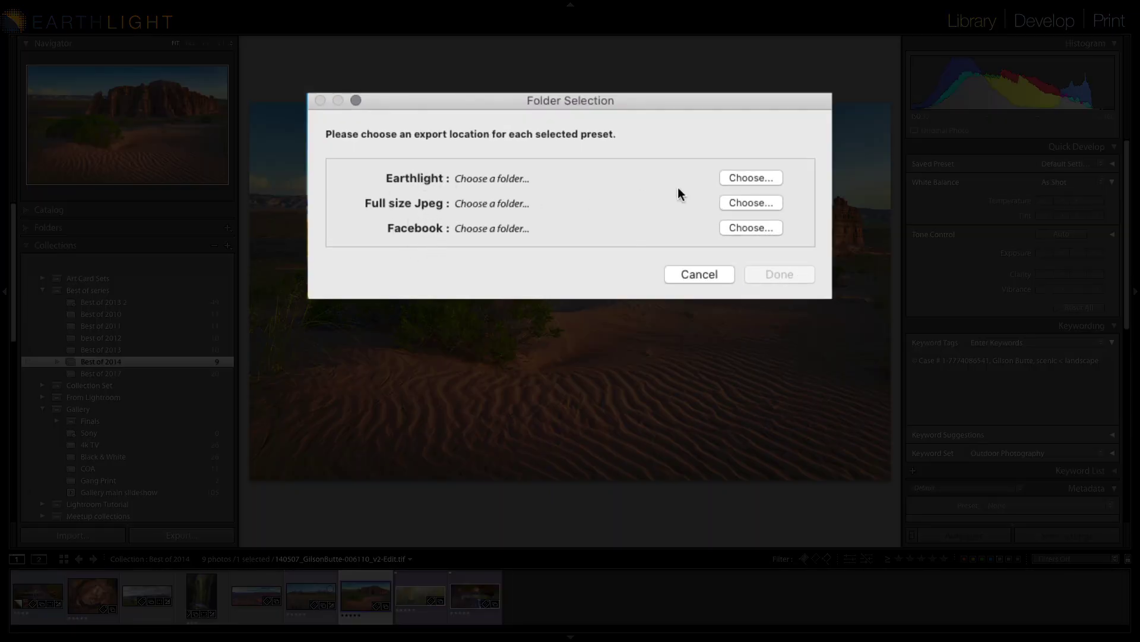
pyautogui.click(745, 178)
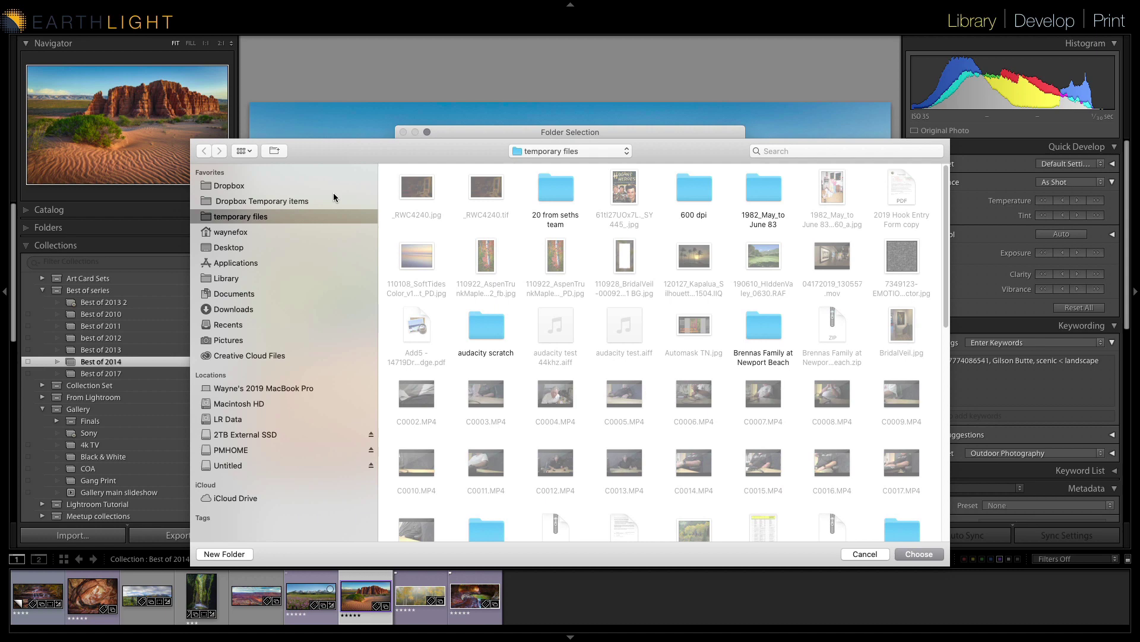
pyautogui.click(300, 202)
pyautogui.click(919, 554)
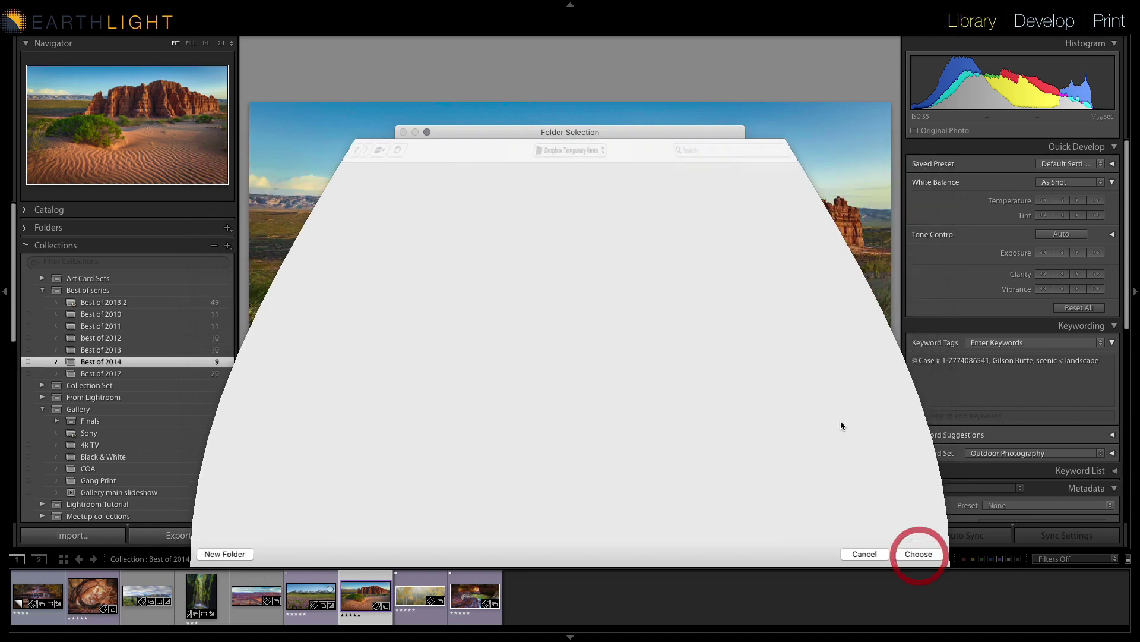
# Step: Send Full size Jpeg to the team folder and Facebook to the 1982_May_to June 83 folder, both in temporary files
pyautogui.click(690, 200)
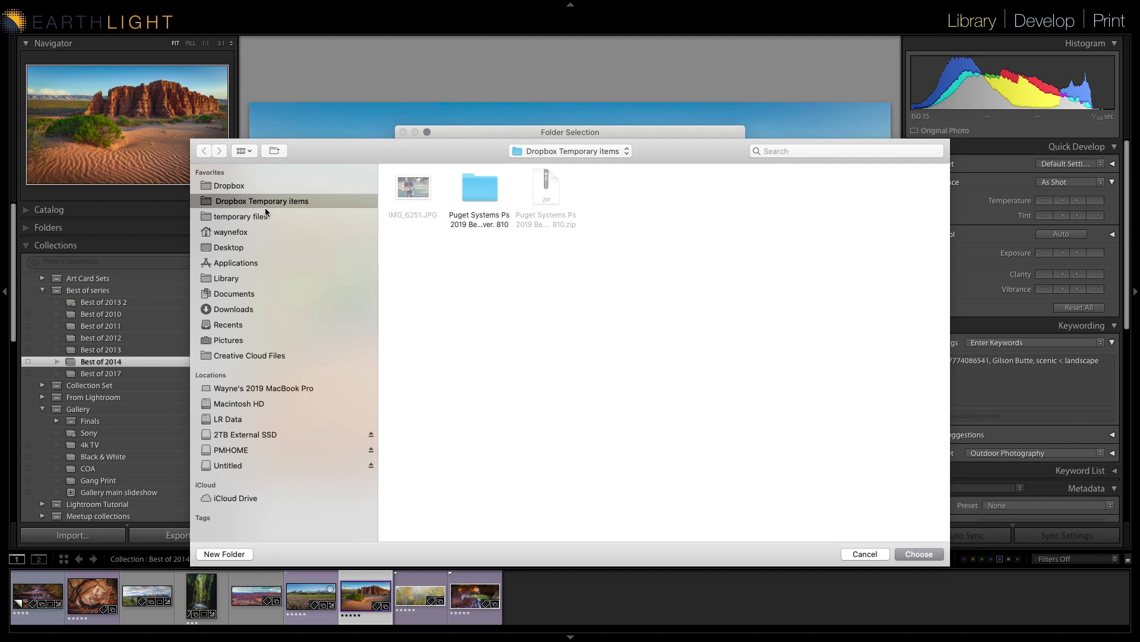
pyautogui.click(263, 216)
pyautogui.click(558, 189)
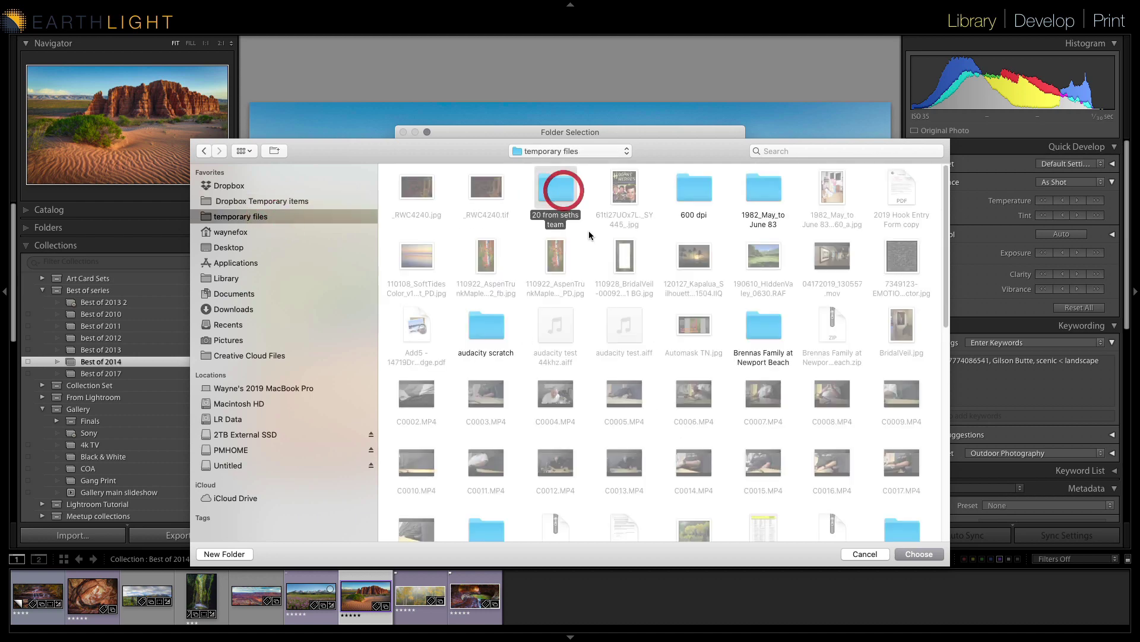
pyautogui.click(919, 554)
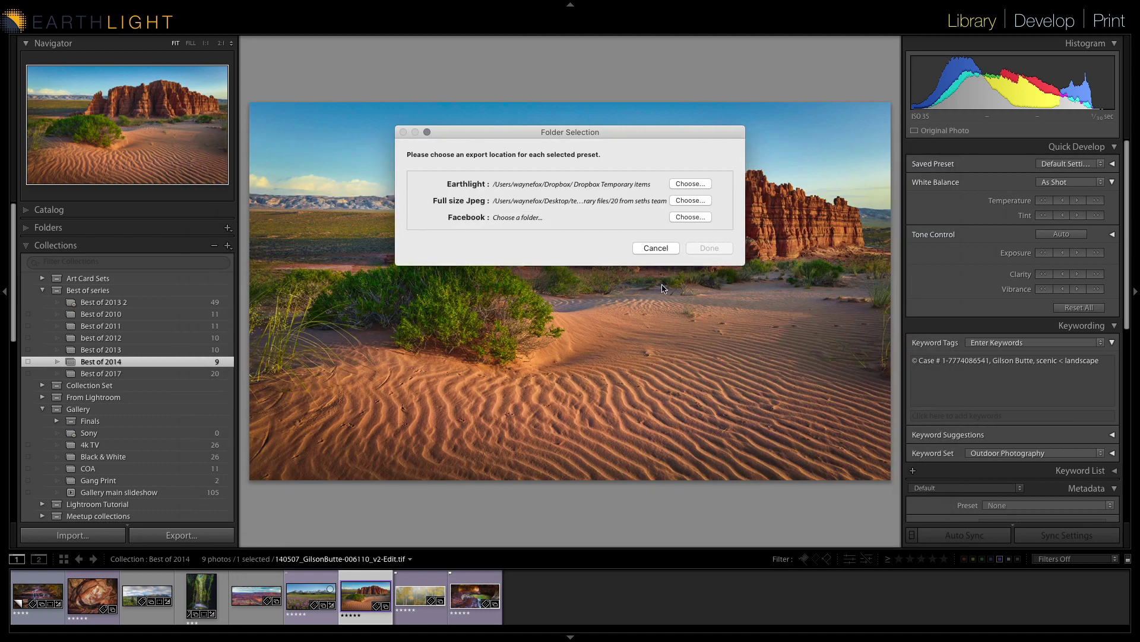
pyautogui.click(690, 217)
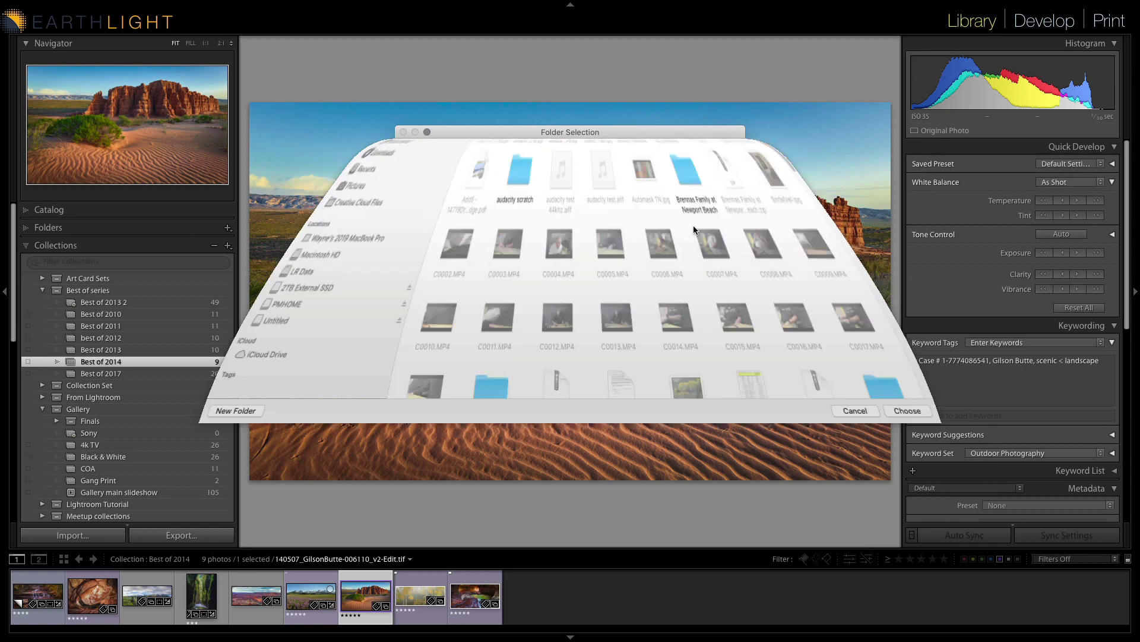
pyautogui.click(757, 196)
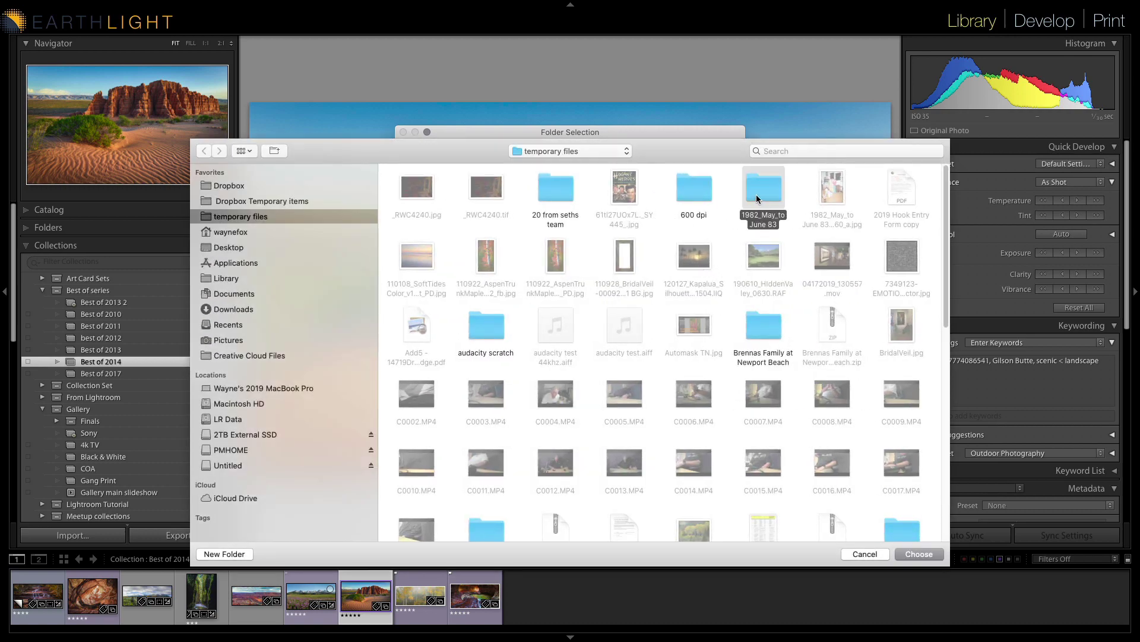
pyautogui.click(922, 554)
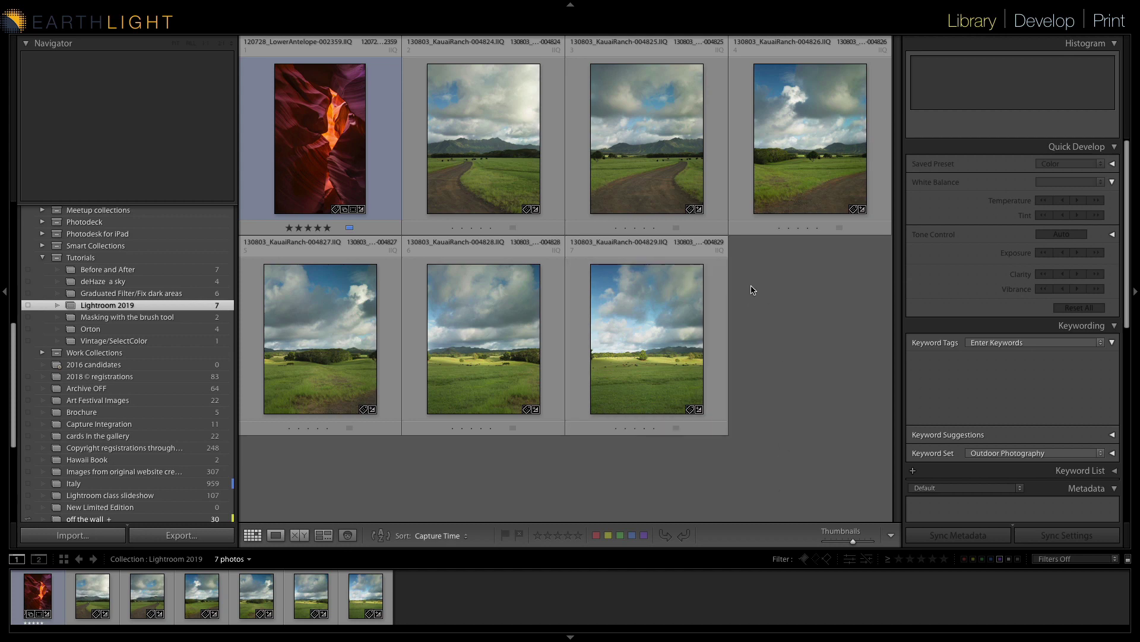
# Step: Select Kauai Ranch photos 2 through 7, starting at KauaiRanch-004824, and open their context menu
pyautogui.click(479, 180)
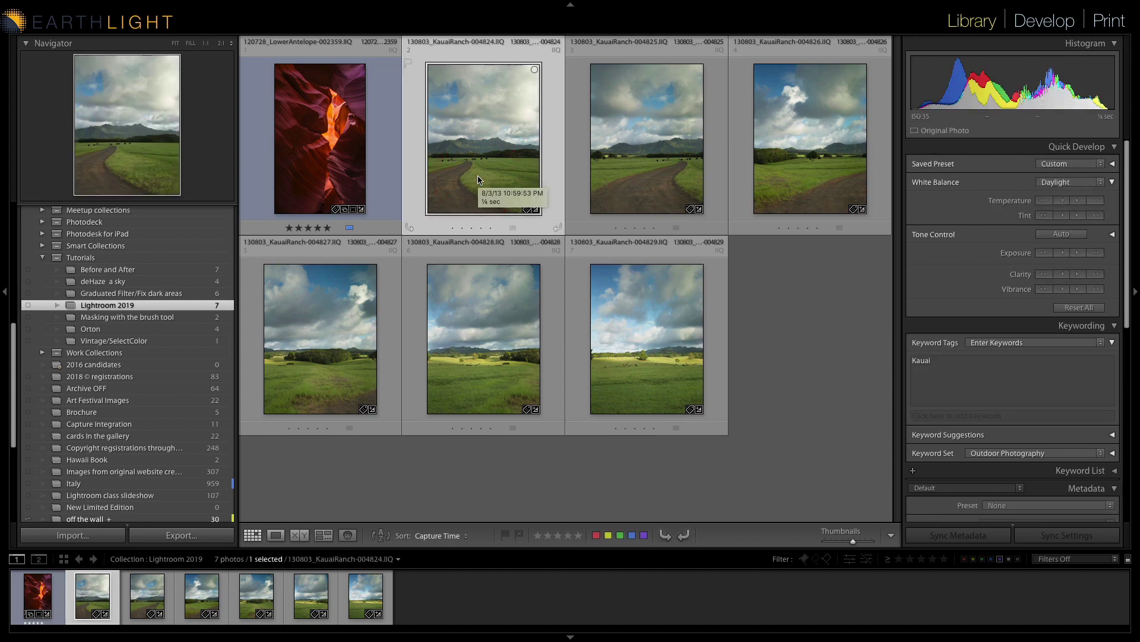
pyautogui.keyDown('shift'); pyautogui.click(639, 302); pyautogui.keyUp('shift')
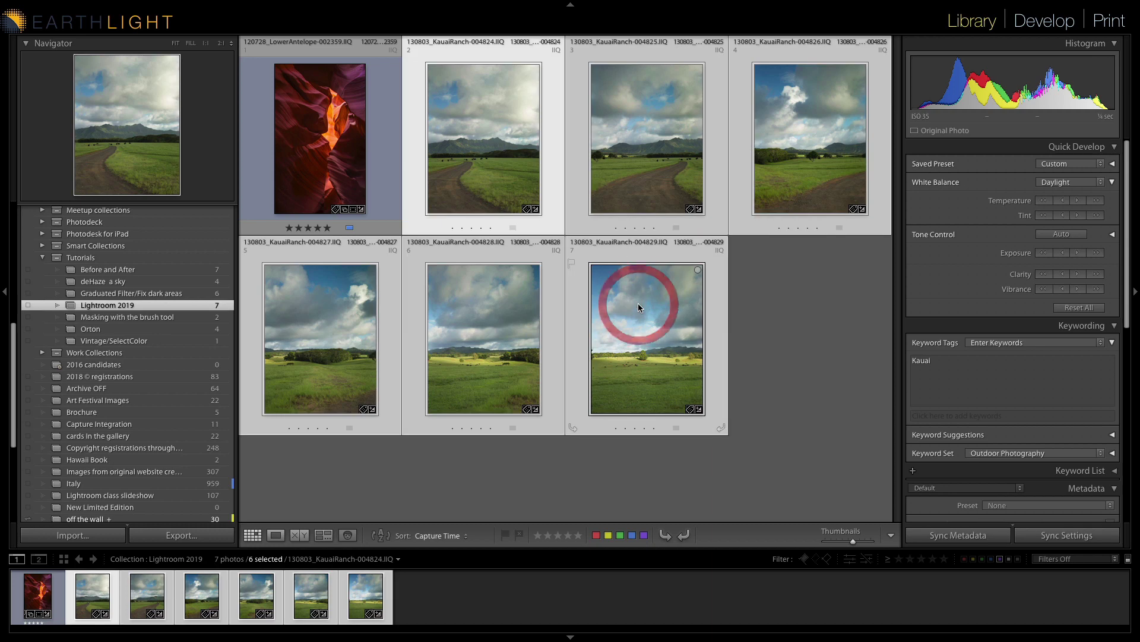
pyautogui.rightClick(483, 137)
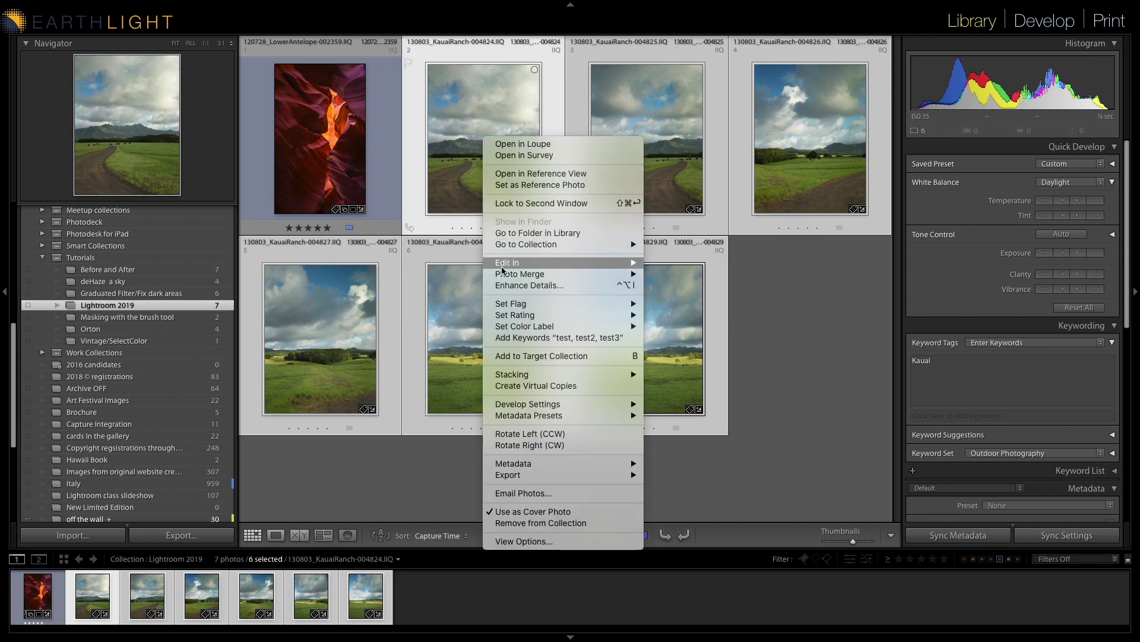
# Step: Start a cylindrical Panorama merge, raise Boundary Warp to 100, then return it to 0
pyautogui.moveTo(506, 275)
pyautogui.click(676, 285)
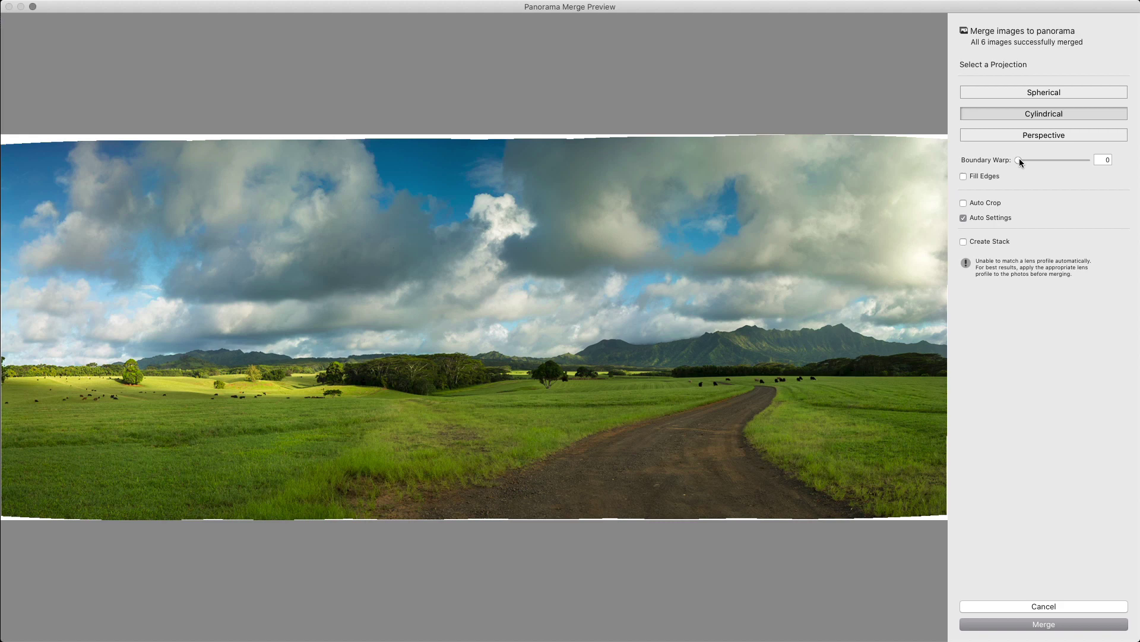
pyautogui.moveTo(1021, 162); pyautogui.dragTo(1091, 160)
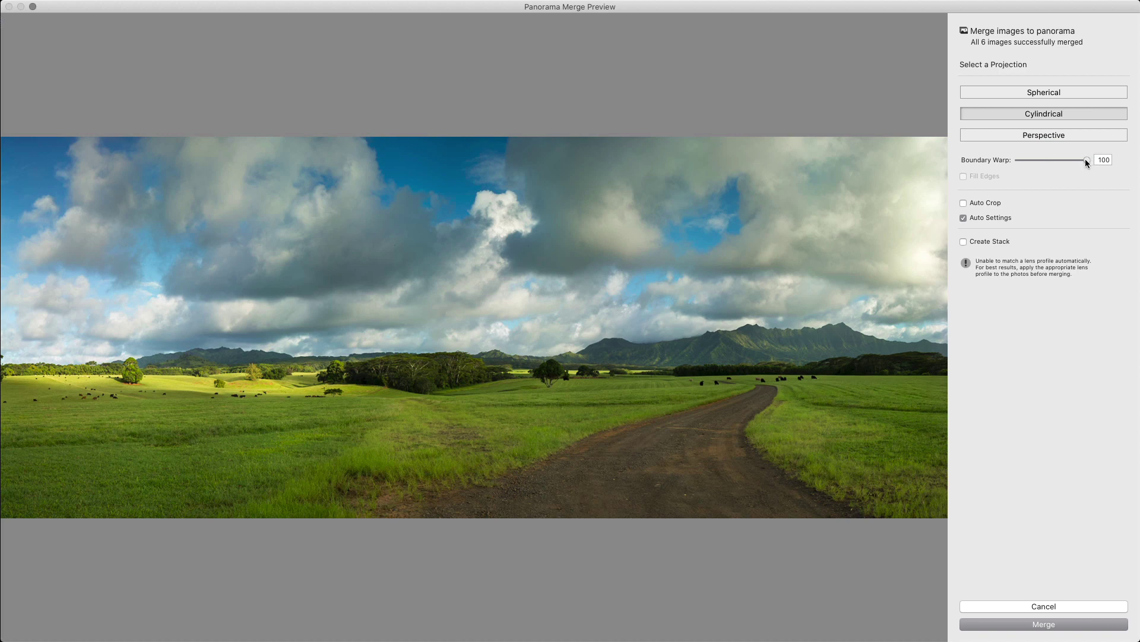
pyautogui.moveTo(1086, 158); pyautogui.dragTo(1019, 158)
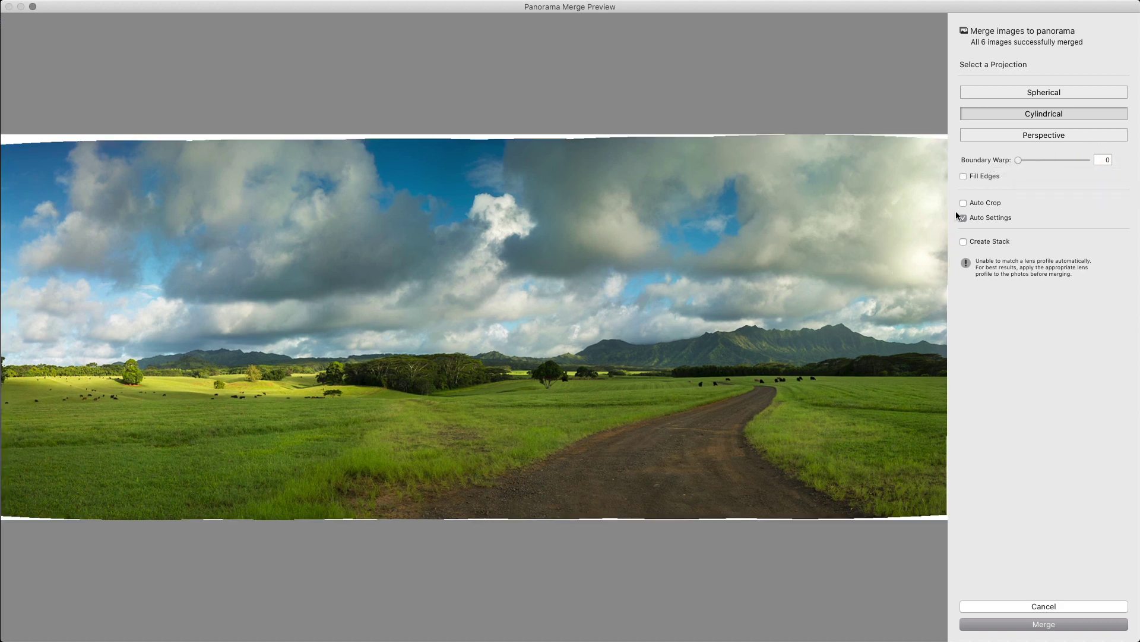
# Step: Turn on Fill Edges, compare it off and on at 100% zoom, then zoom back out
pyautogui.click(964, 177)
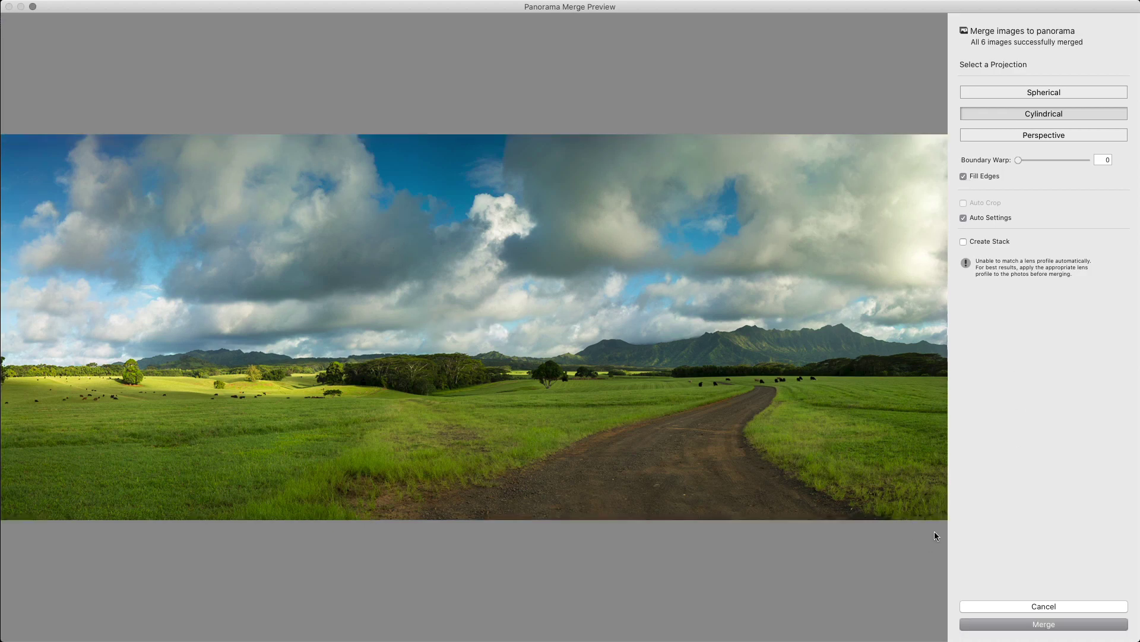
pyautogui.click(921, 519)
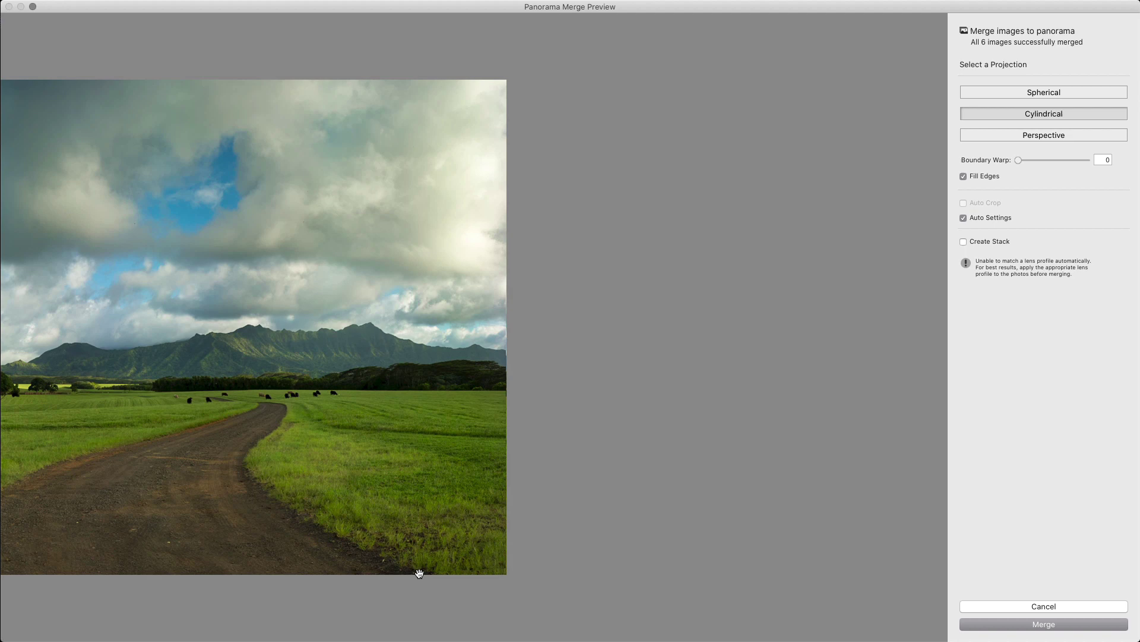
pyautogui.click(964, 176)
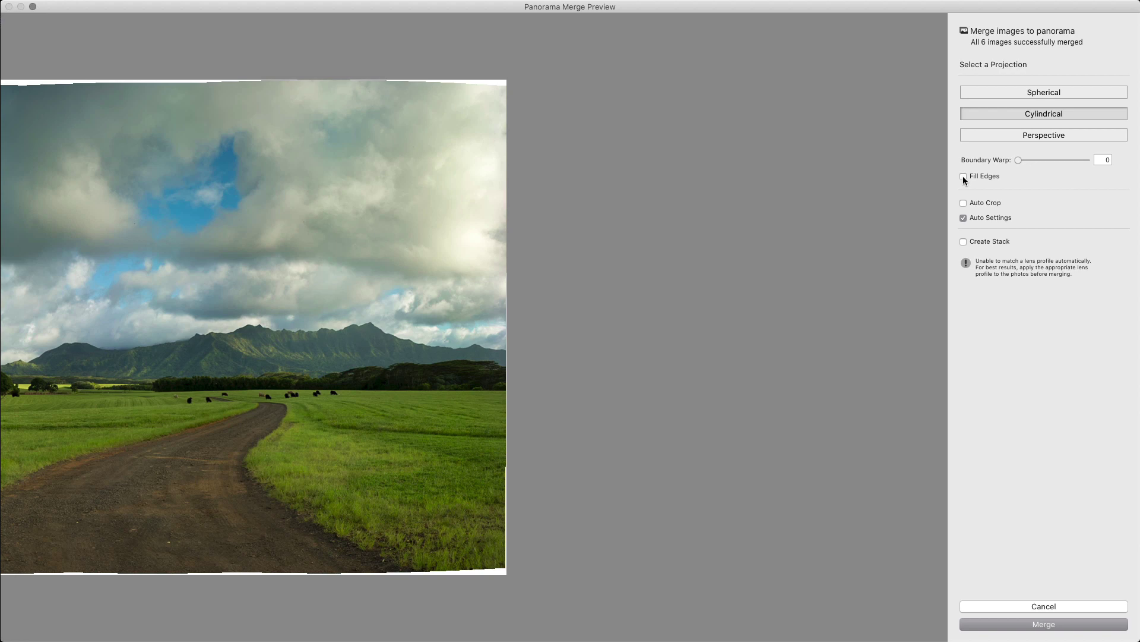
pyautogui.click(964, 177)
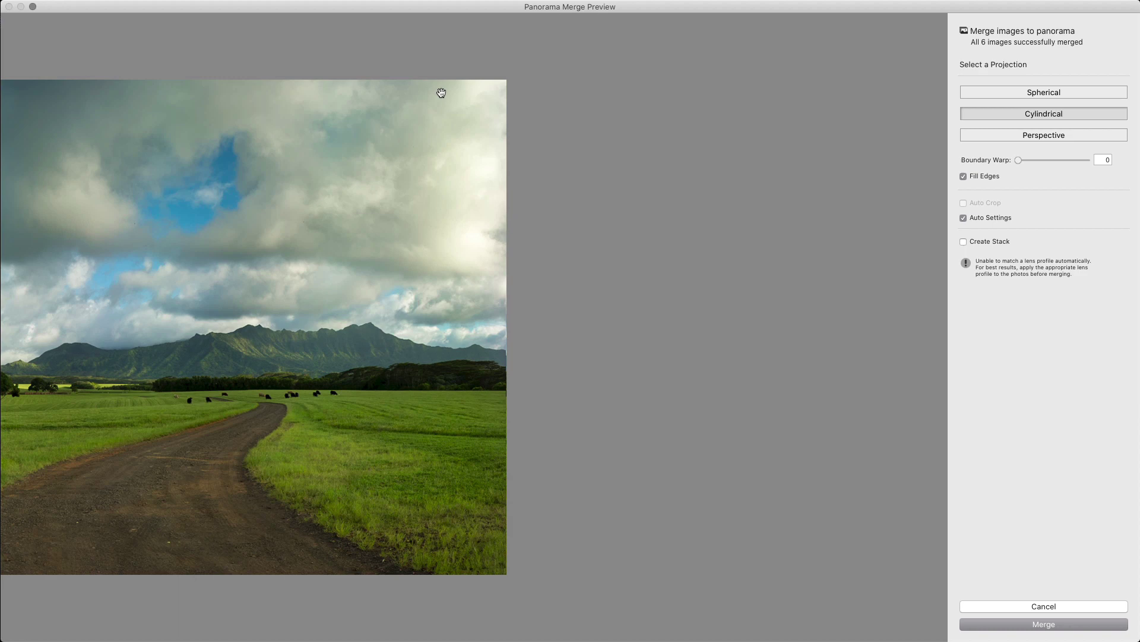
pyautogui.click(466, 228)
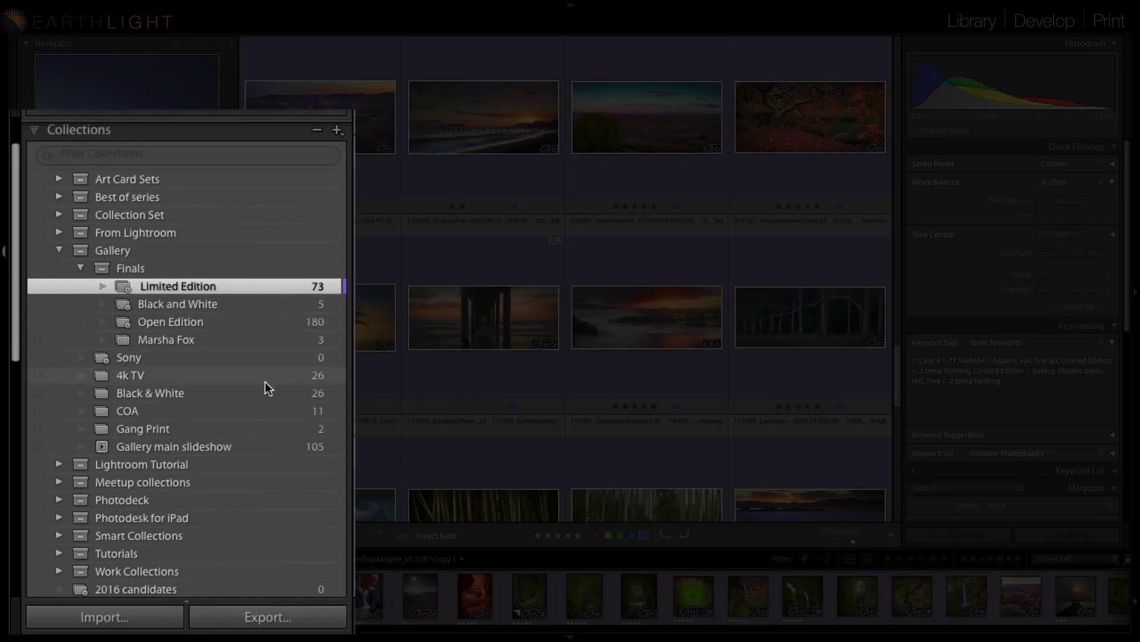
# Step: Open the Folders panel and expand, then collapse, the 2TB External SSD drive
pyautogui.scroll(-2, 257, 409)
pyautogui.scroll(-8, 256, 408)
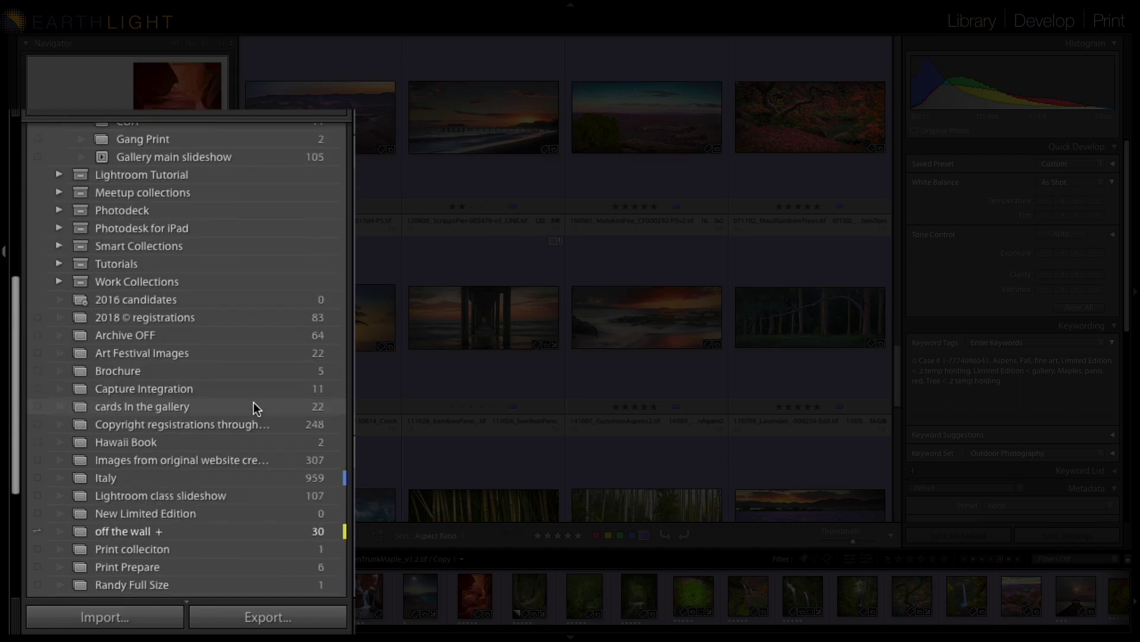
pyautogui.scroll(5, 257, 408)
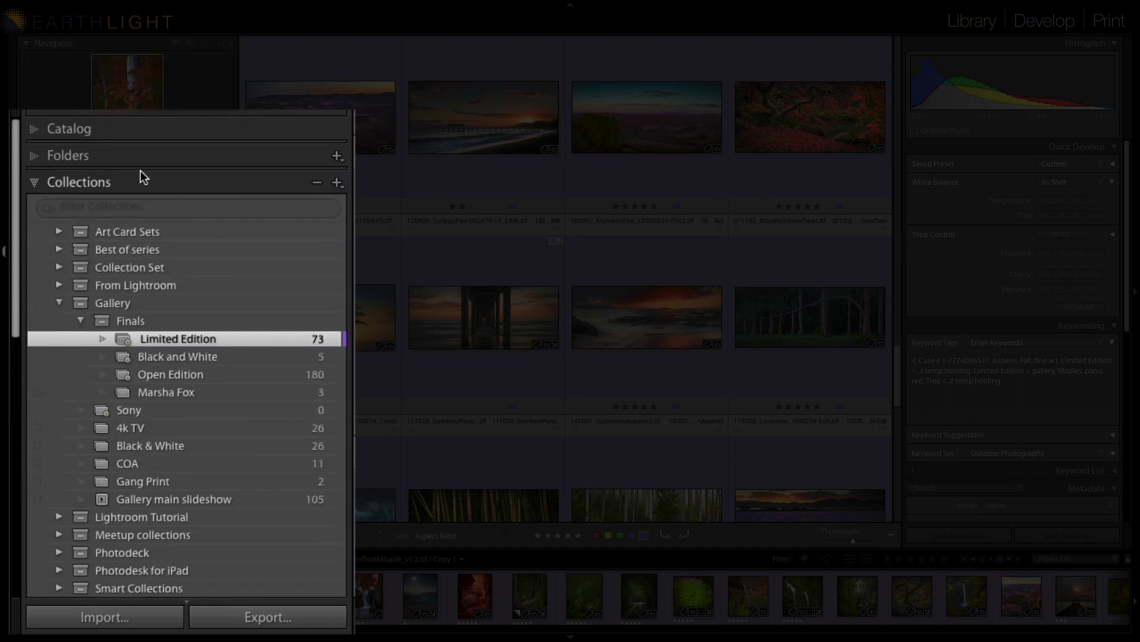
pyautogui.click(137, 160)
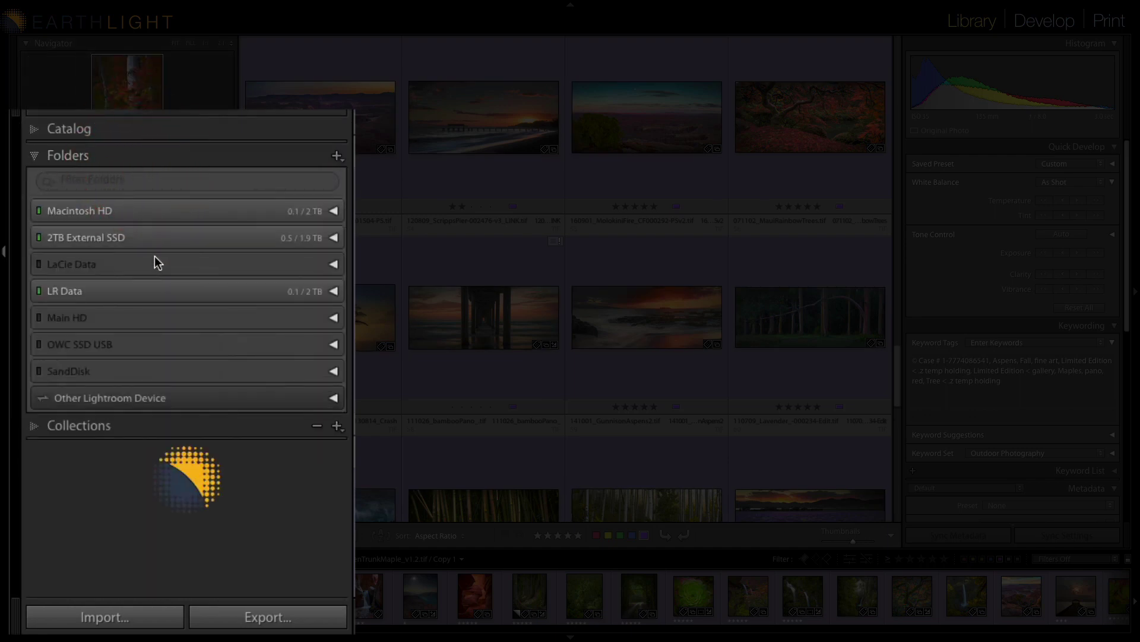
pyautogui.click(184, 240)
pyautogui.click(185, 239)
# Step: Expand and browse the LR Data folder tree, collapse it, and return to Collections
pyautogui.click(176, 294)
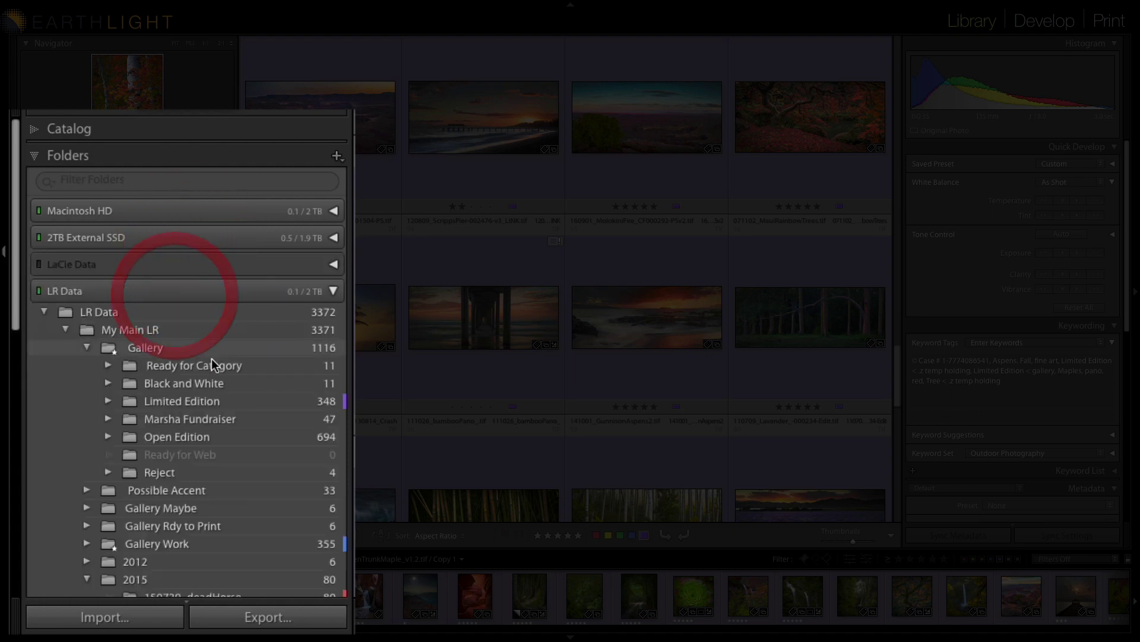
pyautogui.scroll(-3, 211, 359)
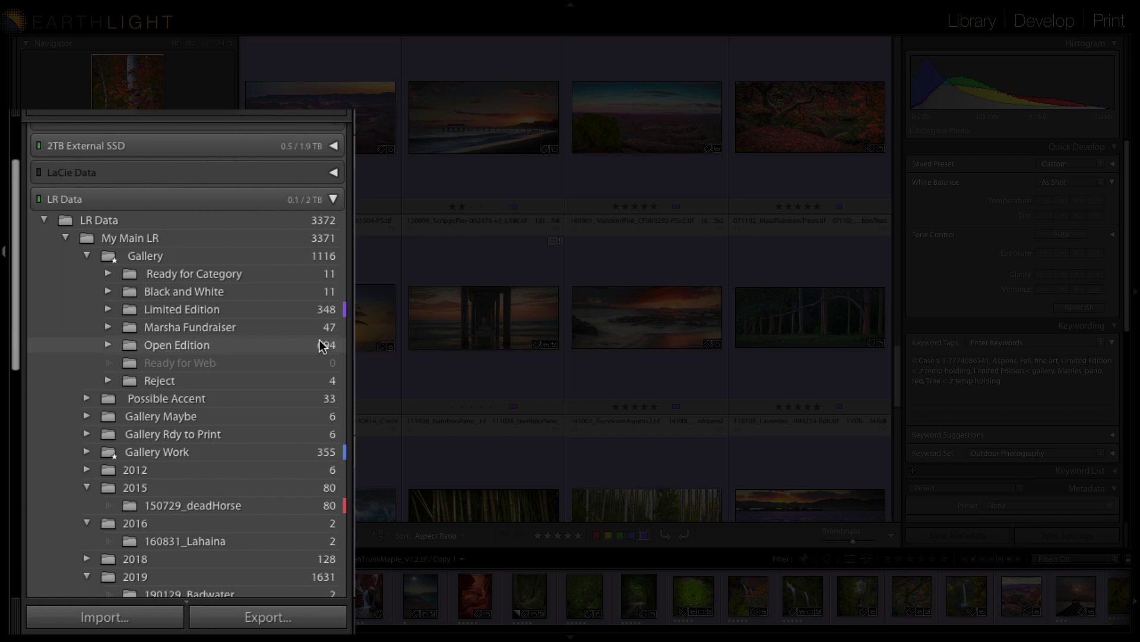
pyautogui.scroll(-8, 294, 294)
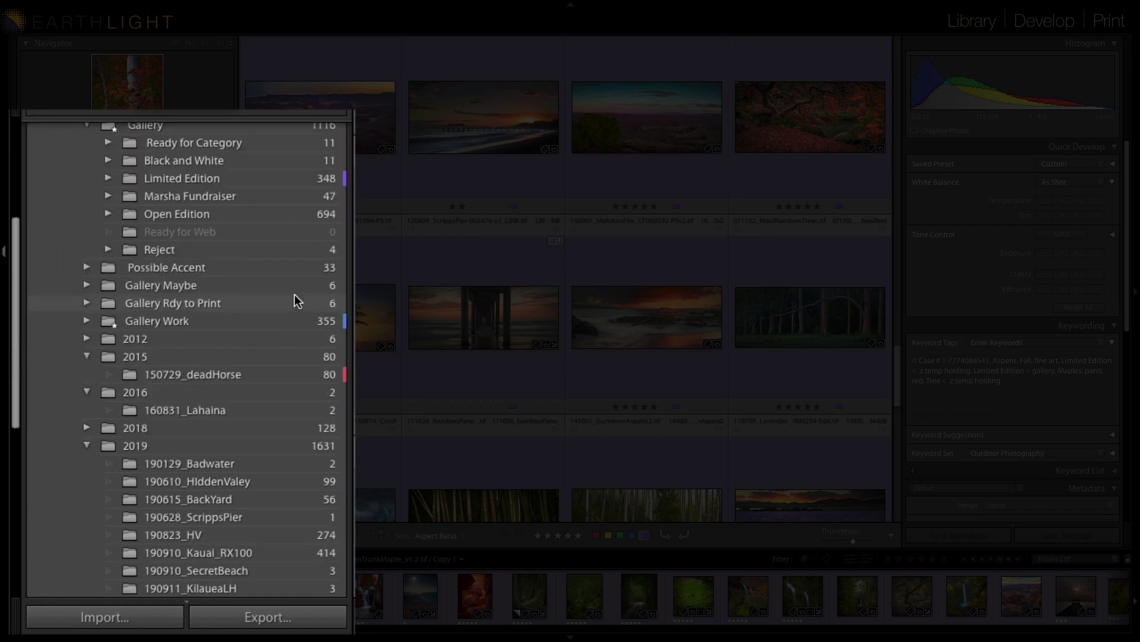
pyautogui.scroll(10, 294, 294)
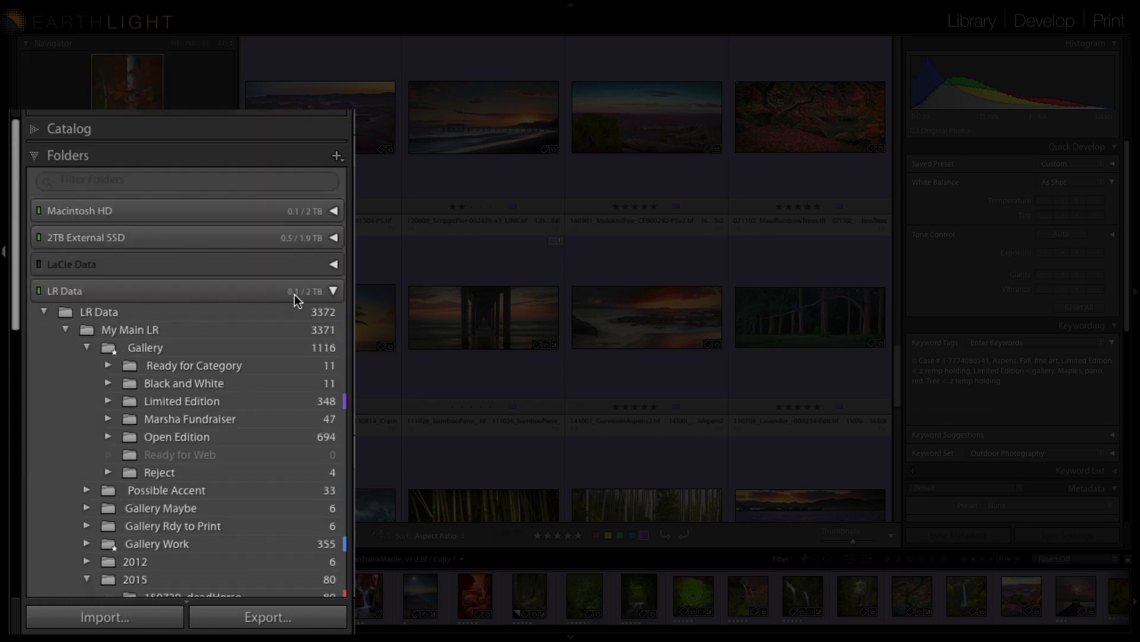
pyautogui.click(172, 291)
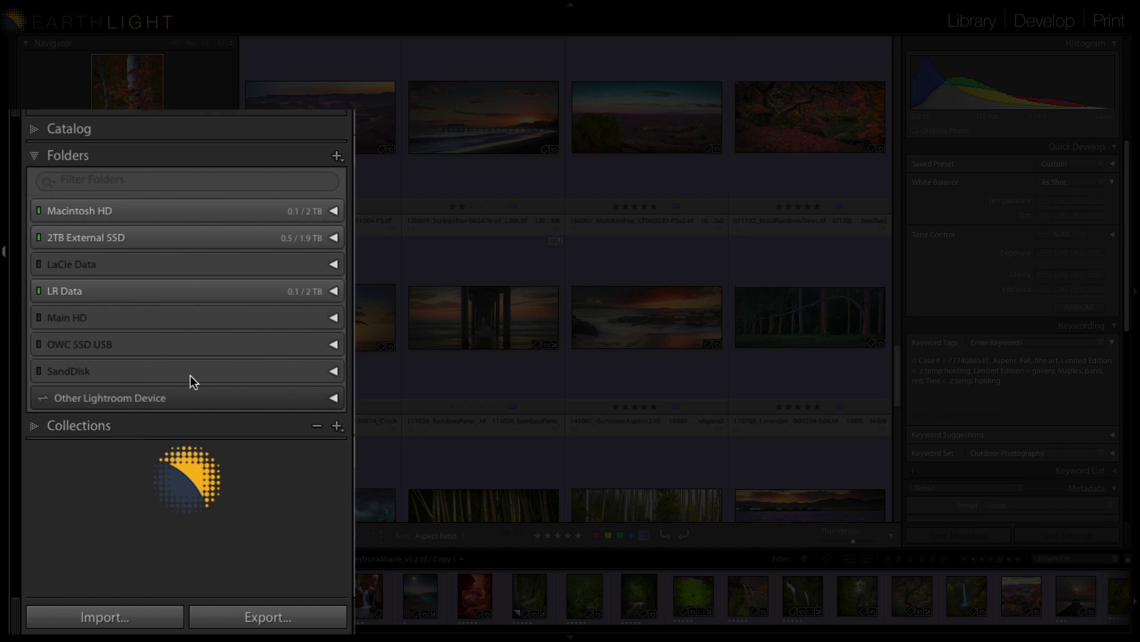
pyautogui.click(188, 425)
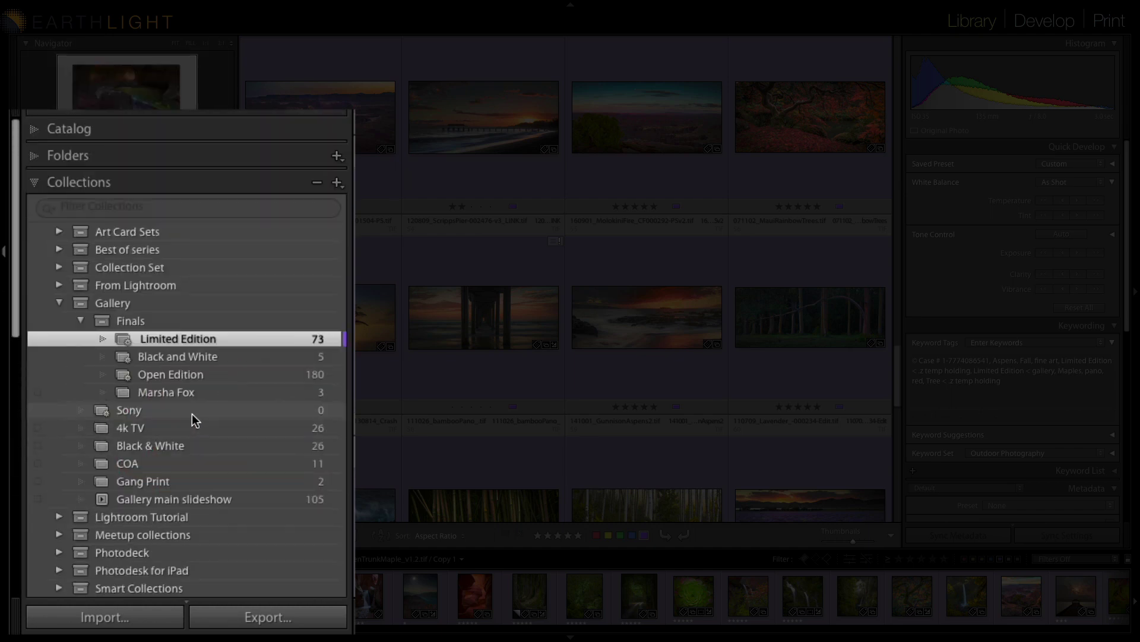
# Step: Filter collections by color label: Gallery (purple), then Test print (blue), then no label
pyautogui.click(53, 209)
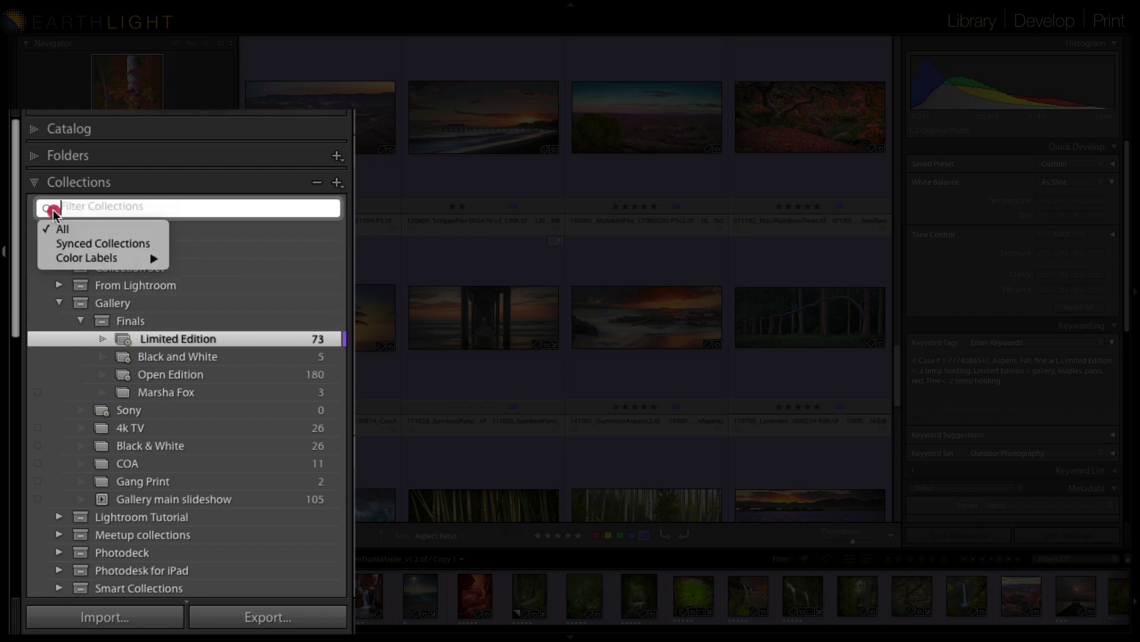
pyautogui.moveTo(61, 258)
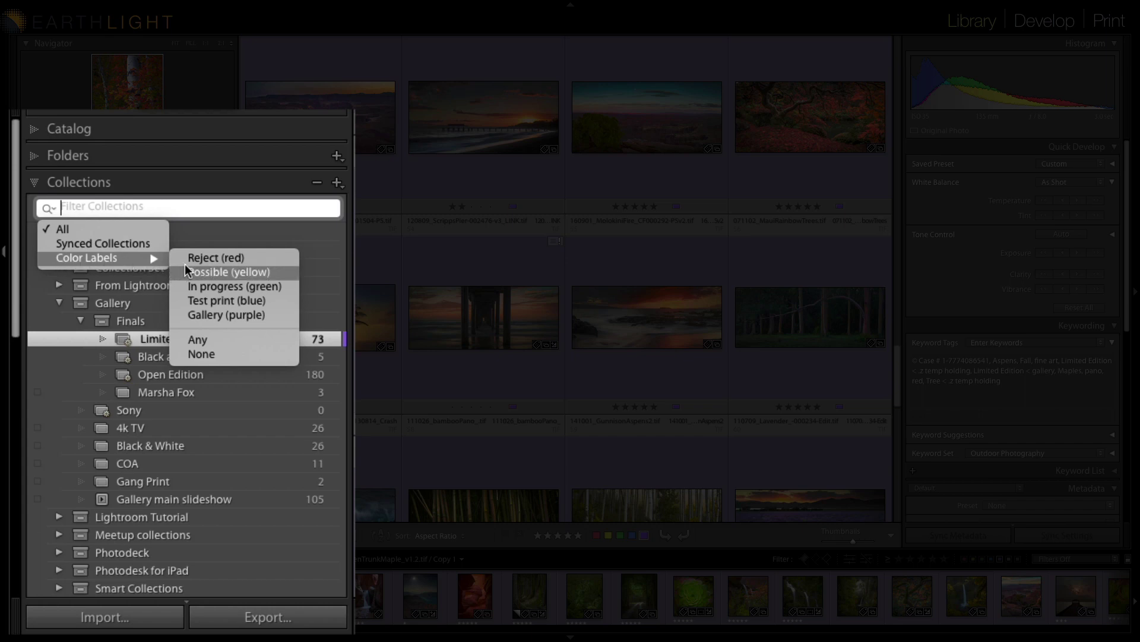
pyautogui.click(202, 315)
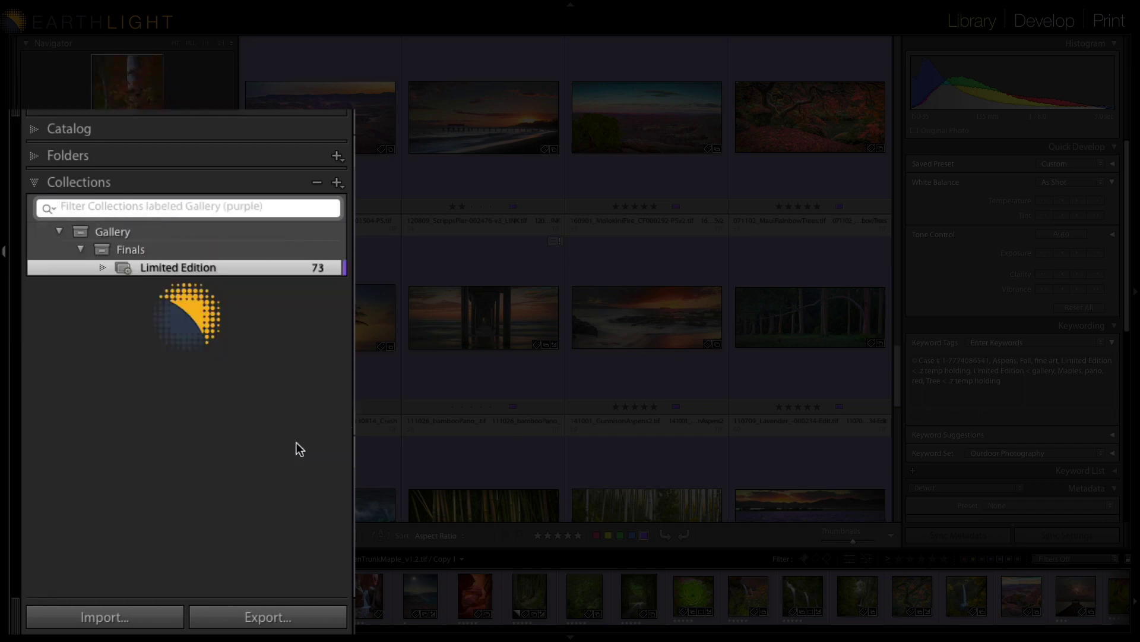
pyautogui.click(50, 209)
pyautogui.moveTo(63, 254)
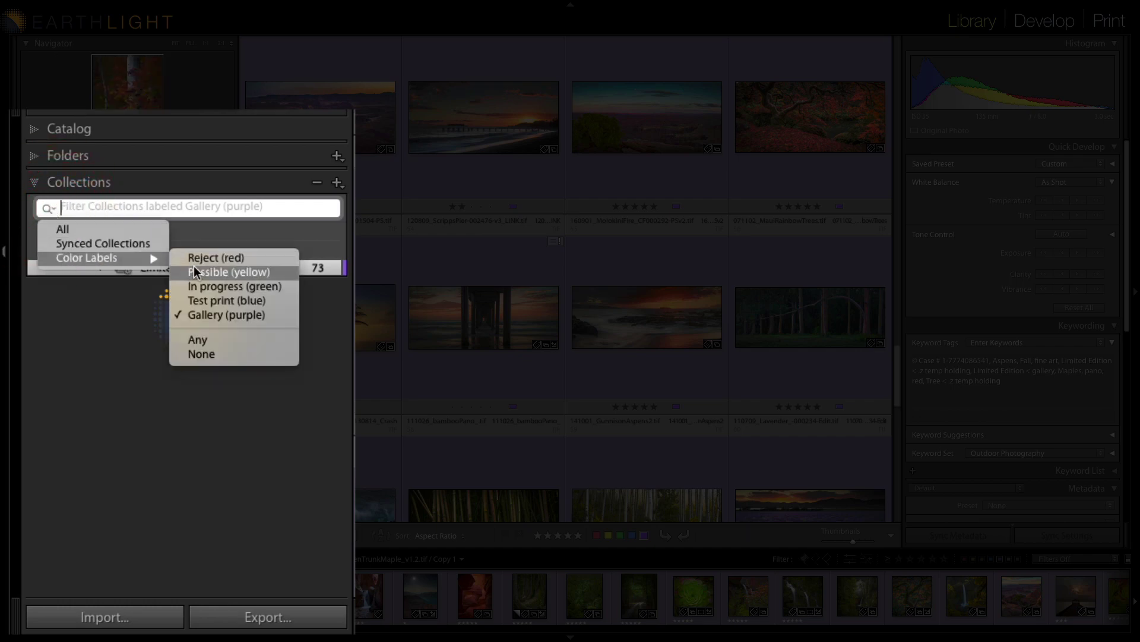
pyautogui.click(201, 300)
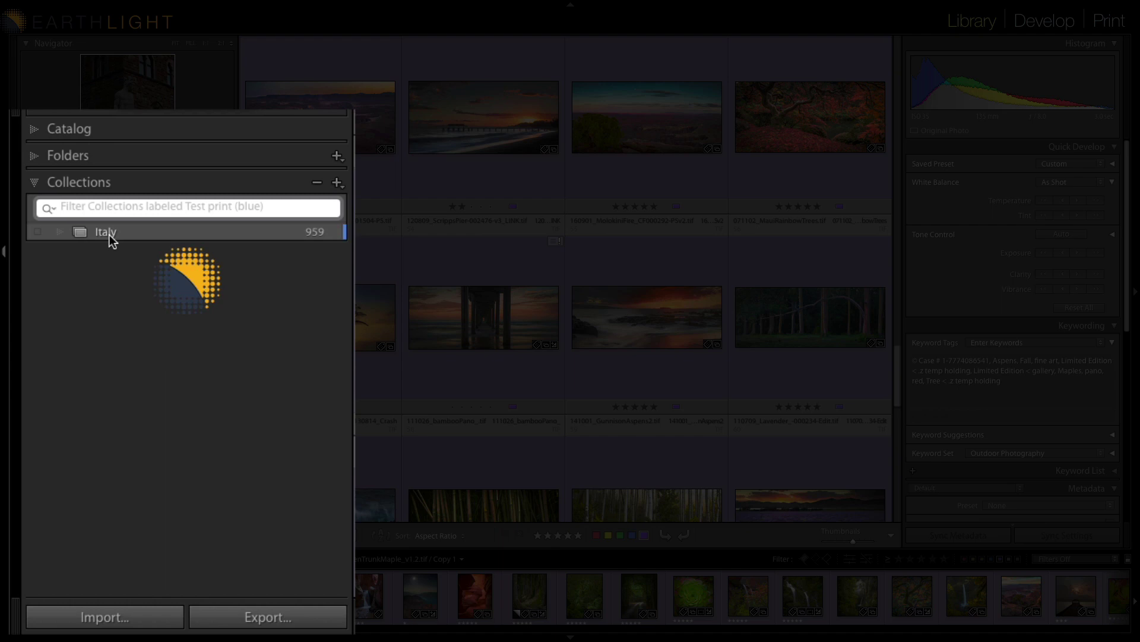
pyautogui.click(51, 208)
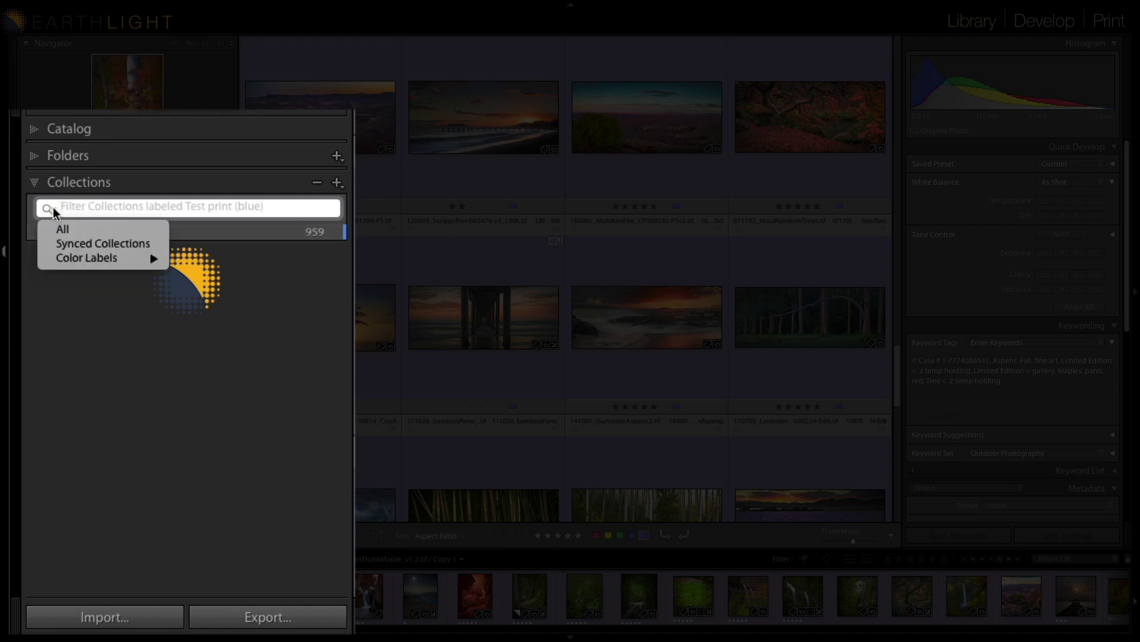
pyautogui.moveTo(85, 258)
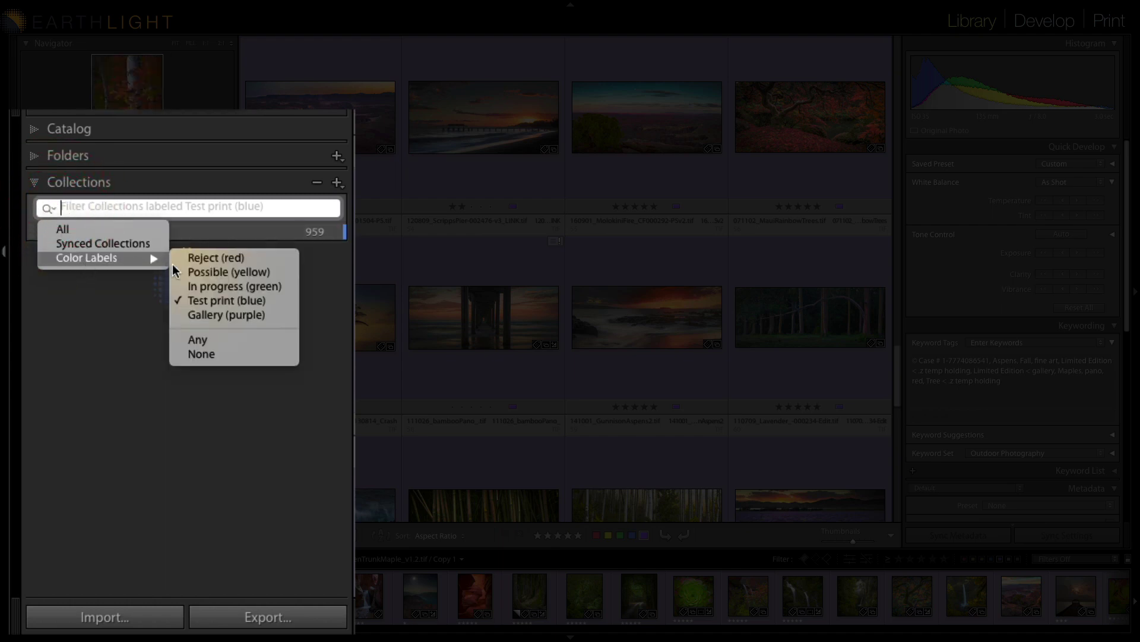
pyautogui.click(201, 354)
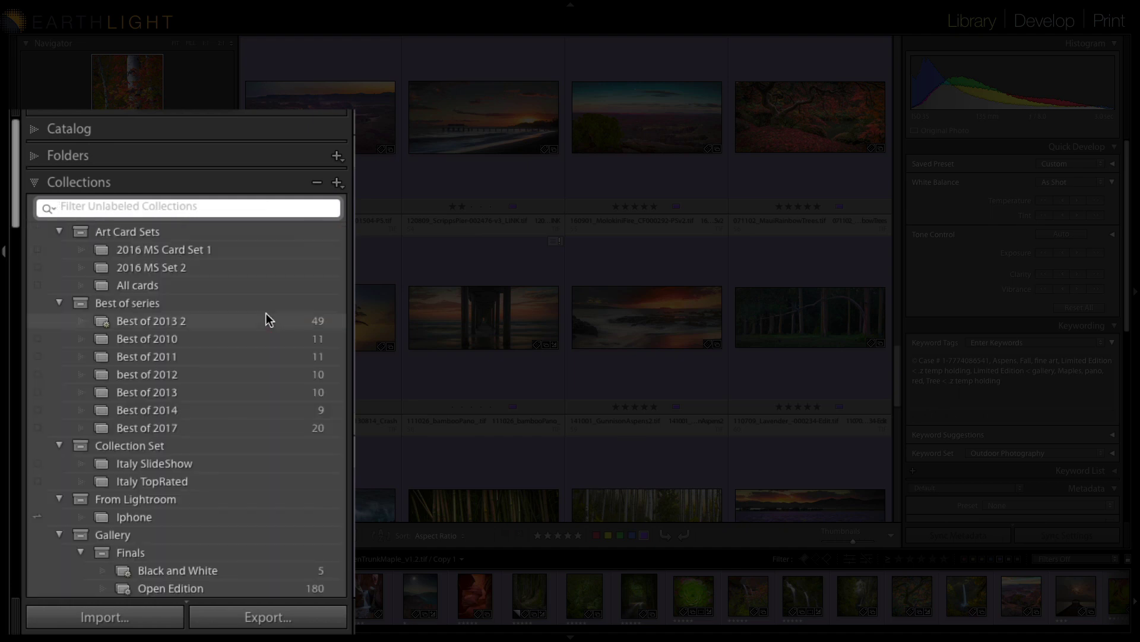
pyautogui.scroll(-5, 262, 388)
pyautogui.scroll(5, 263, 387)
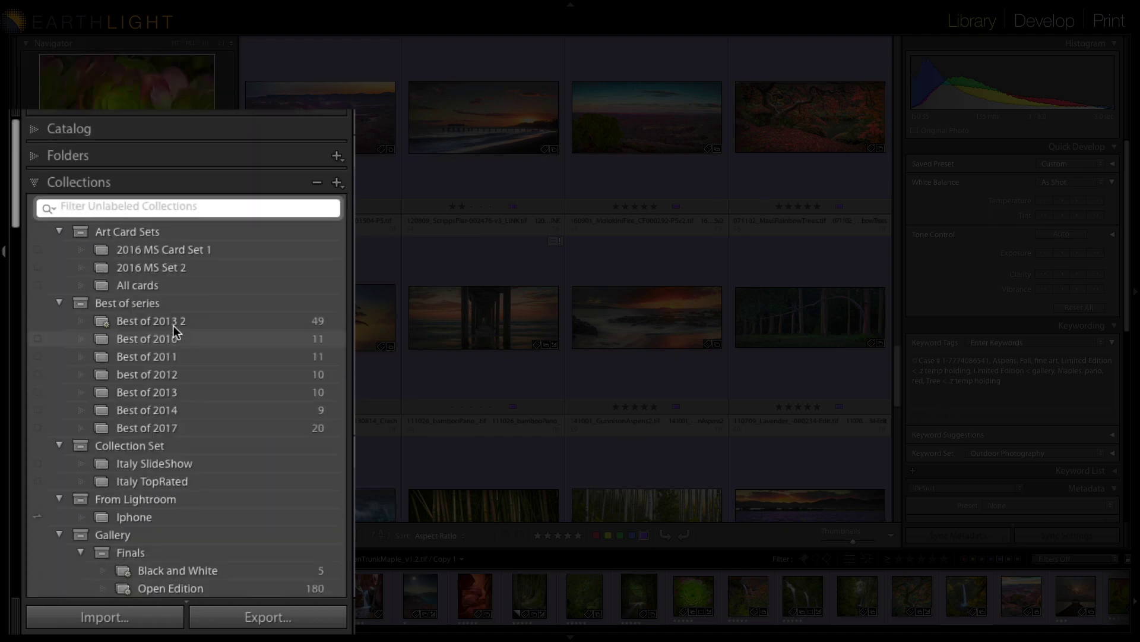
# Step: Expand the Folders panel and filter folders to the Gallery (purple) color label
pyautogui.click(32, 157)
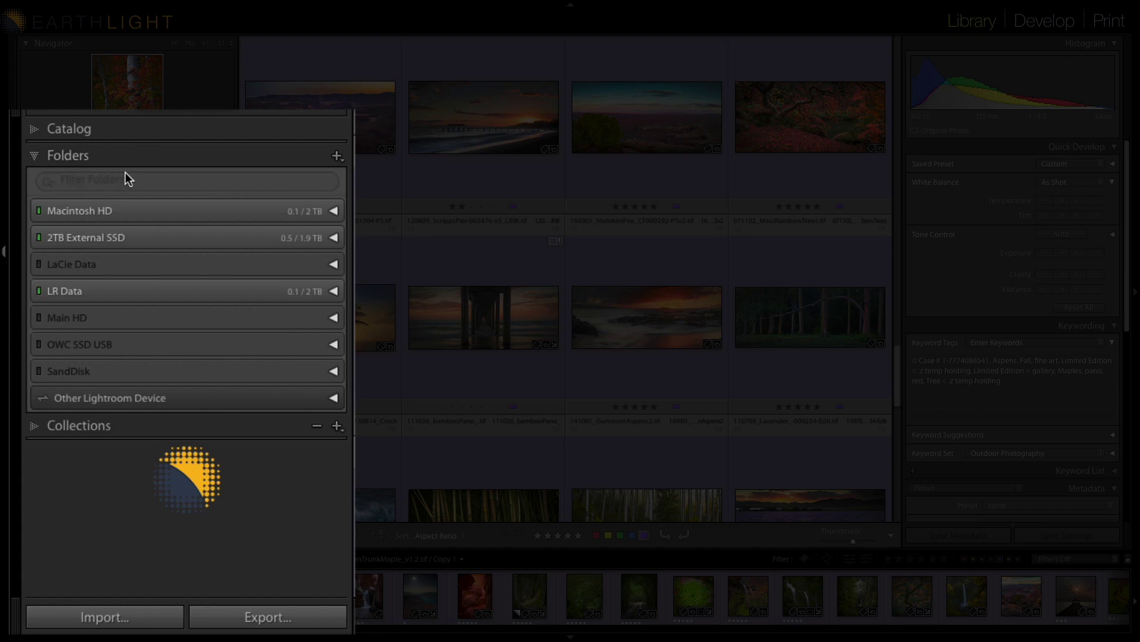
pyautogui.click(50, 182)
pyautogui.moveTo(72, 232)
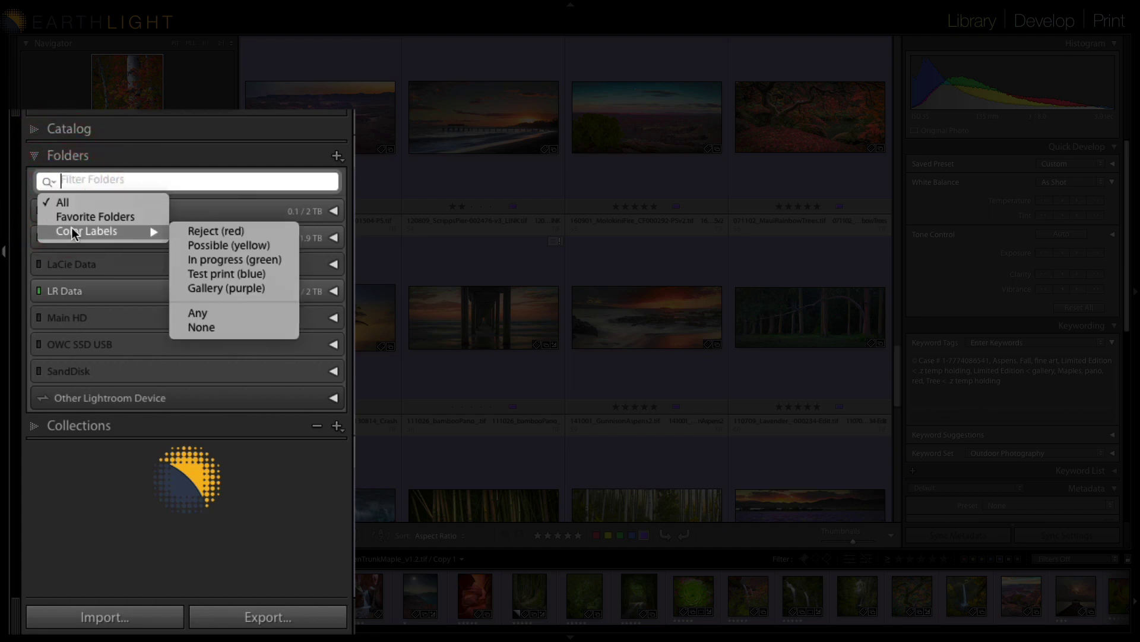
pyautogui.click(221, 290)
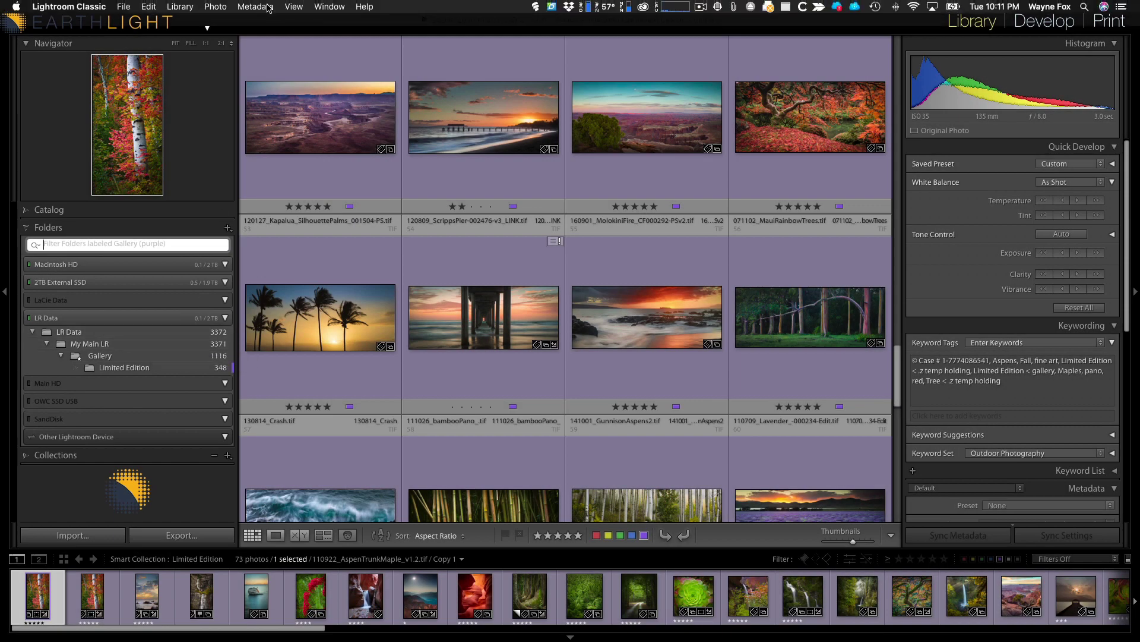
# Step: Review the colour label names on the Folders and Collections tabs of the Color Label Set editor, then cancel
pyautogui.click(264, 7)
pyautogui.moveTo(266, 73)
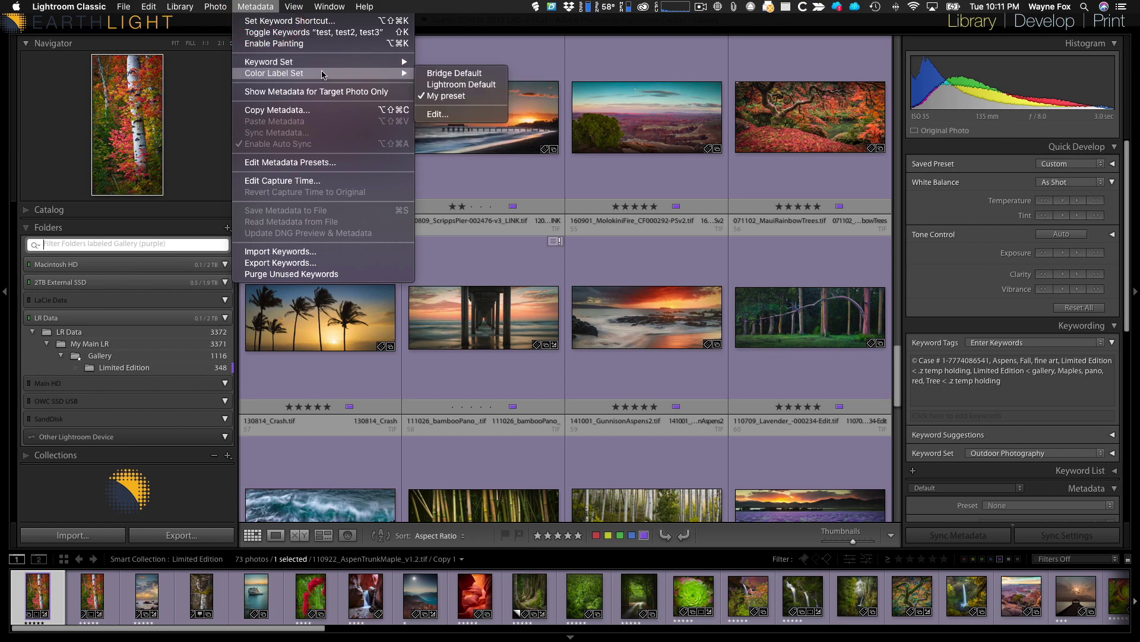
pyautogui.click(438, 114)
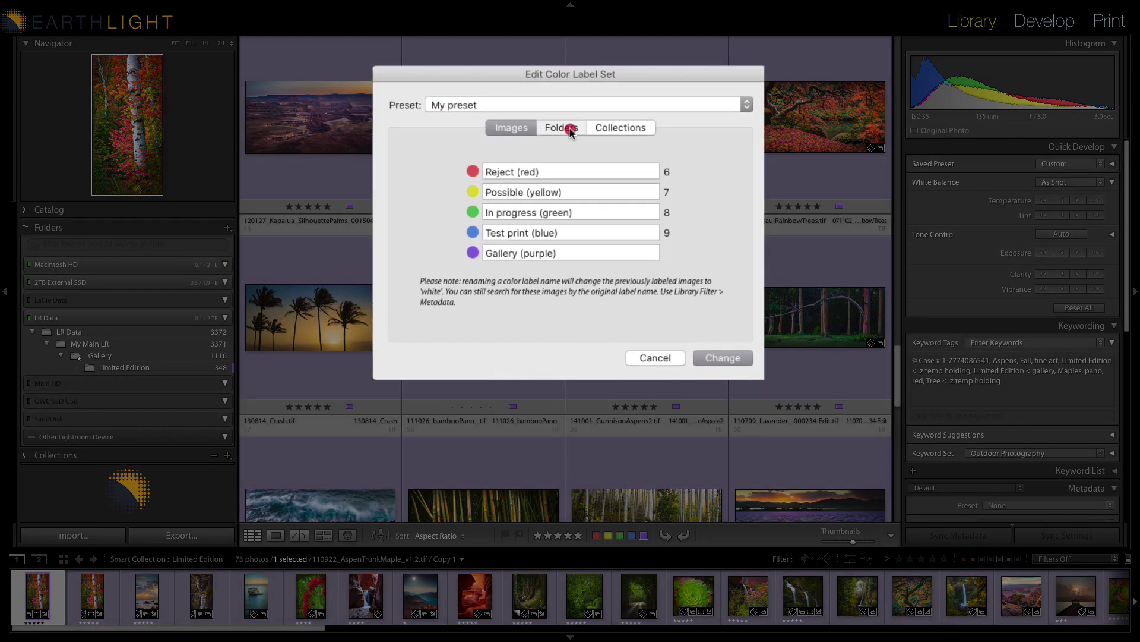
pyautogui.click(567, 147)
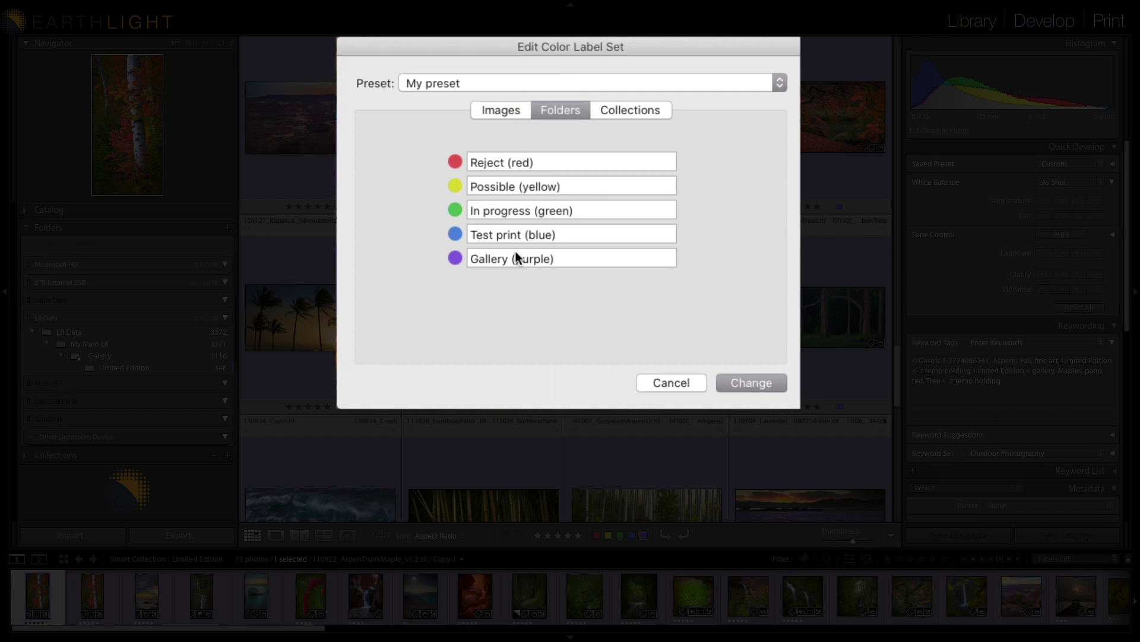
pyautogui.click(614, 111)
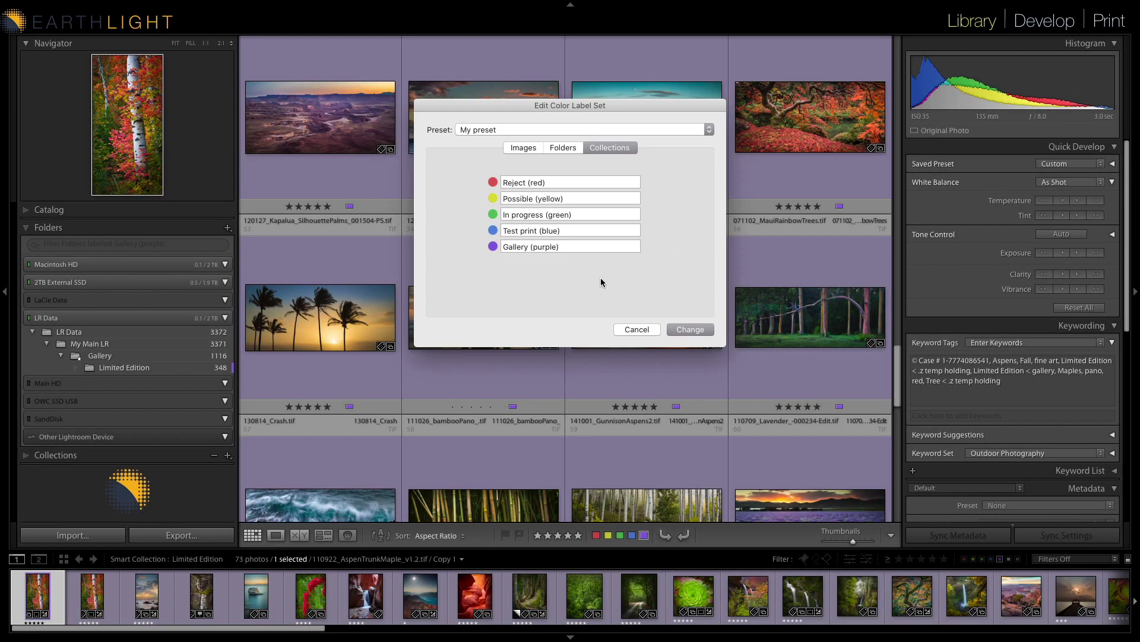
pyautogui.click(637, 329)
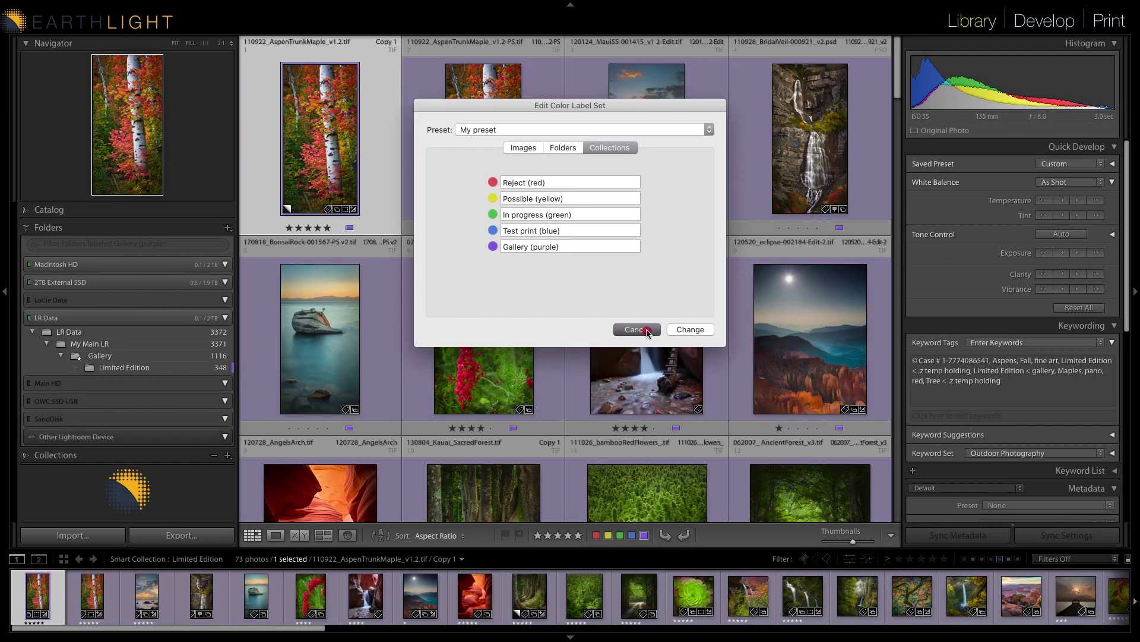
# Step: Set the folder filter to Color Labels > None so all folders are listed
pyautogui.click(35, 245)
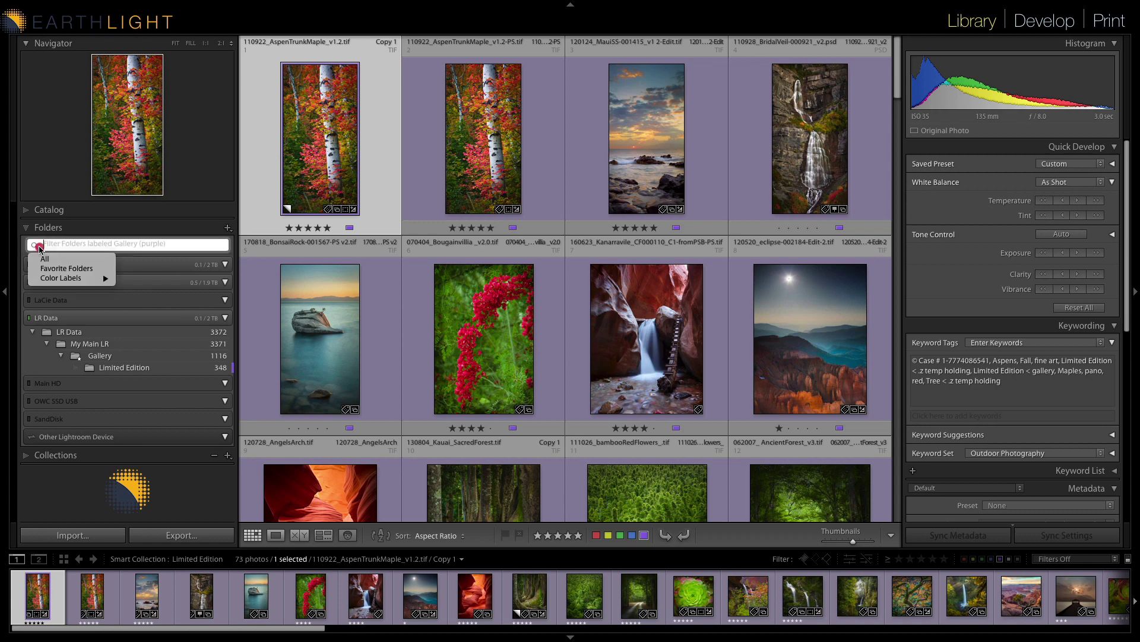
pyautogui.moveTo(84, 284)
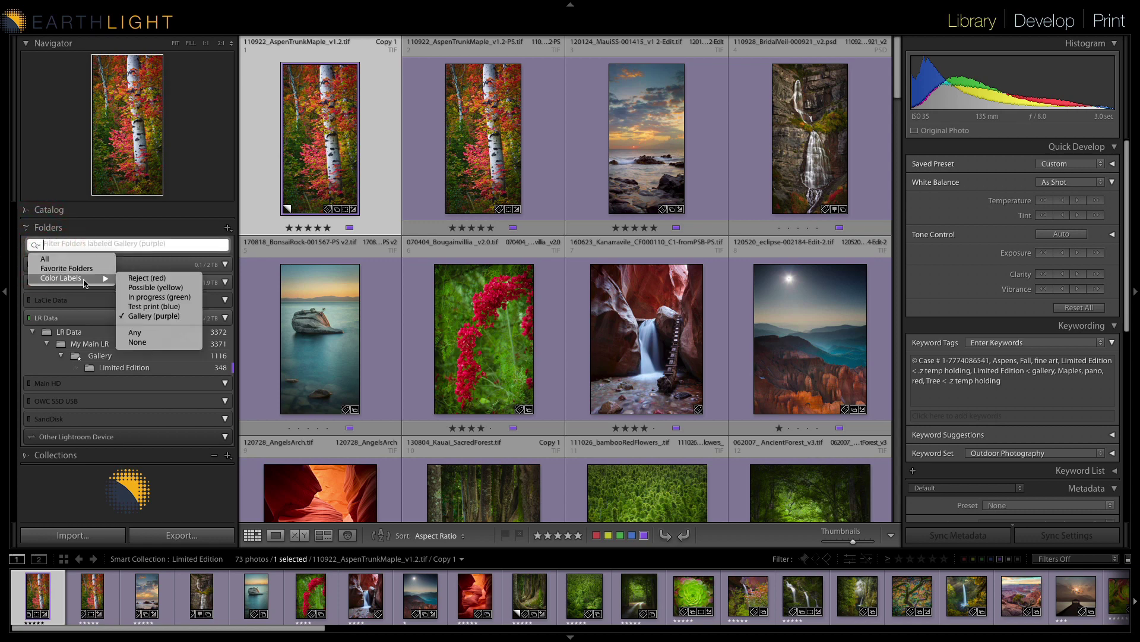
pyautogui.click(138, 343)
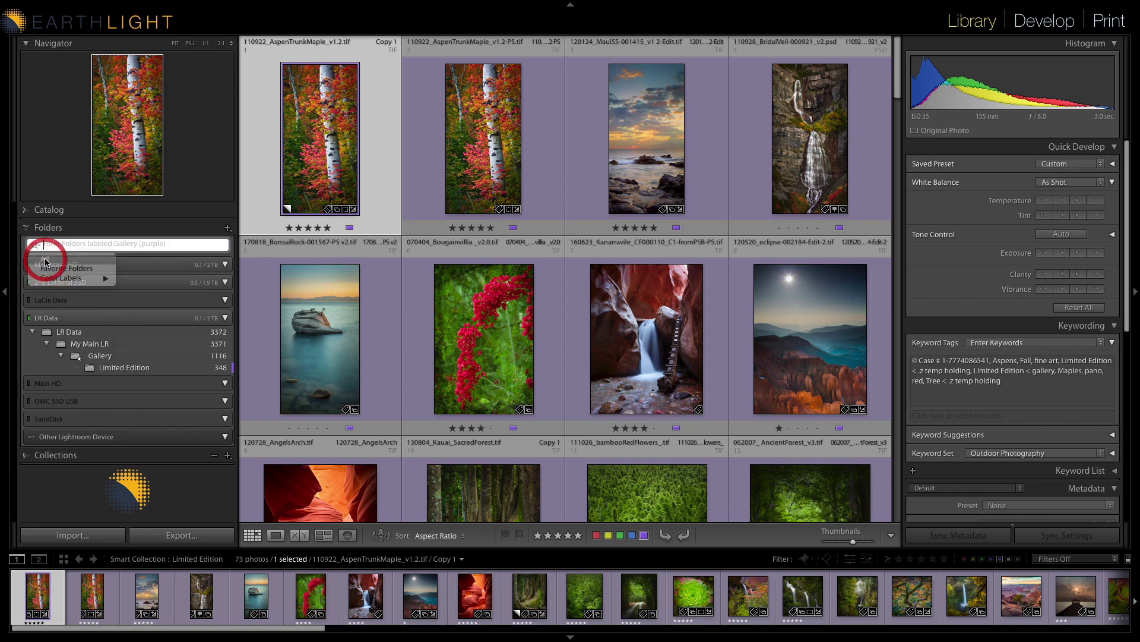
pyautogui.scroll(-5, 176, 334)
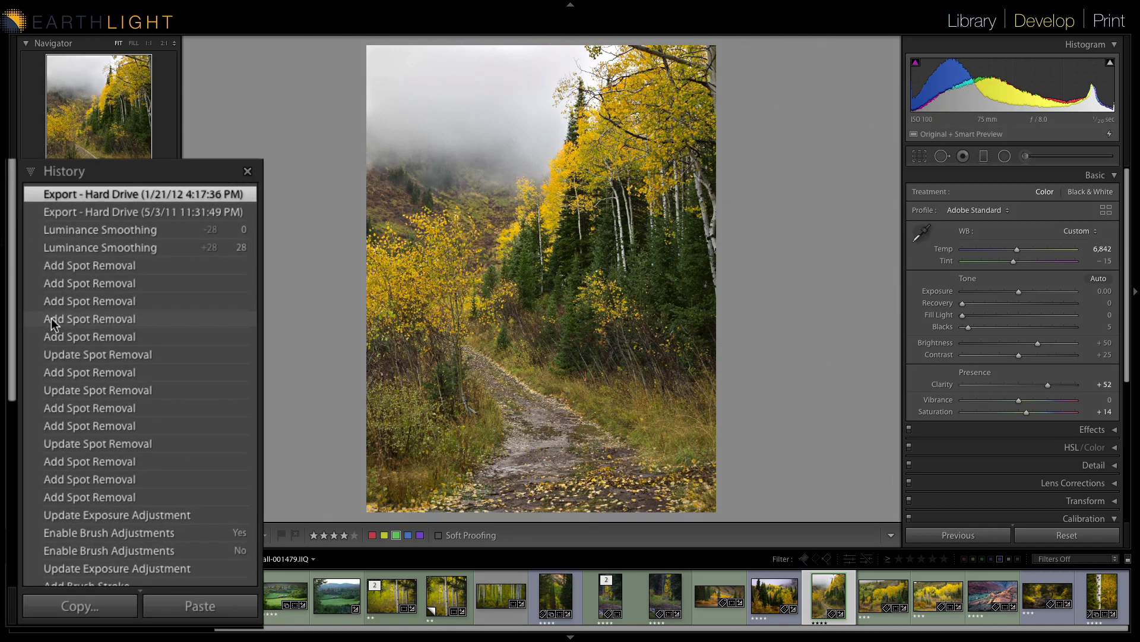
# Step: Warm the white balance to 7,358, lower Exposure to -0.52 and Brightness to +22
pyautogui.moveTo(1017, 249); pyautogui.dragTo(1023, 249)
pyautogui.click(1012, 291)
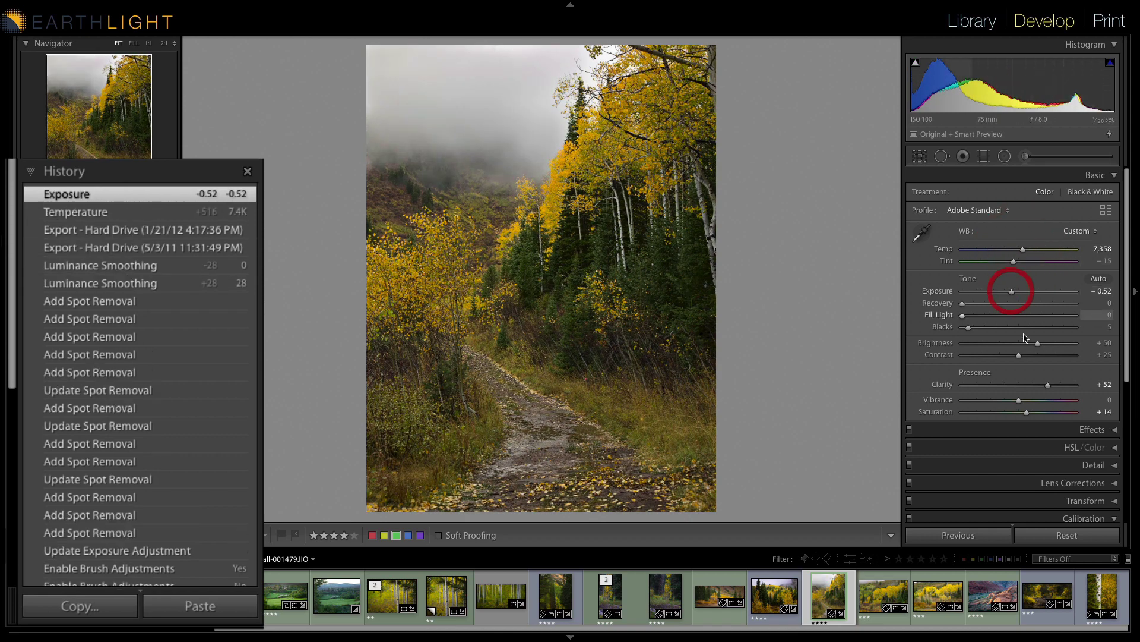
pyautogui.click(1028, 343)
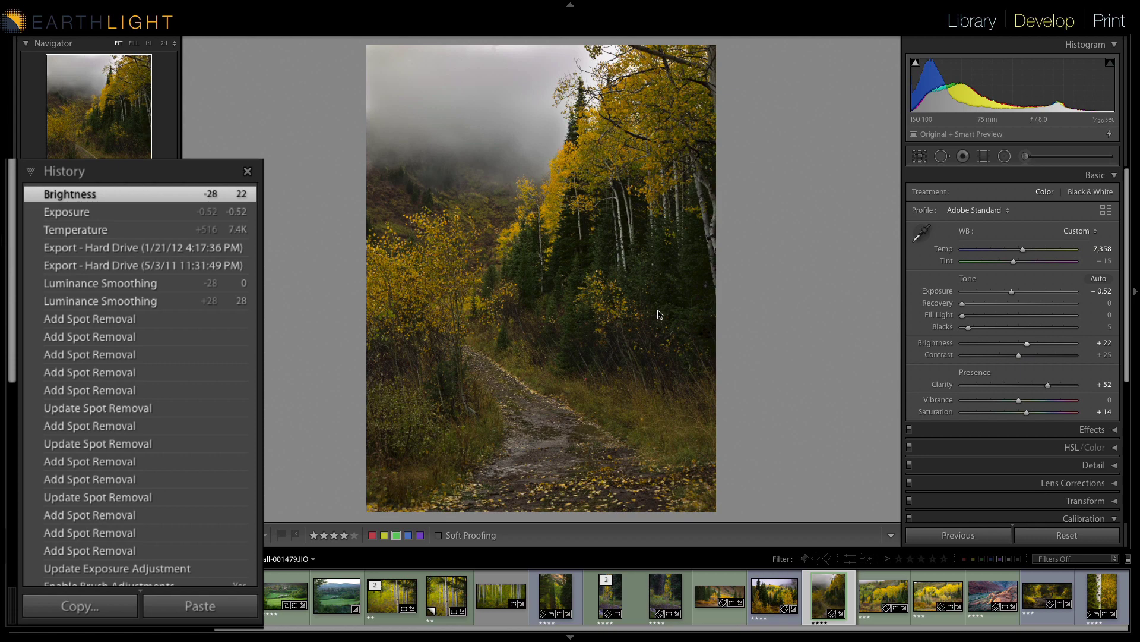
# Step: Clear the history steps above the 1/21/12 Export - Hard Drive entry
pyautogui.click(109, 253)
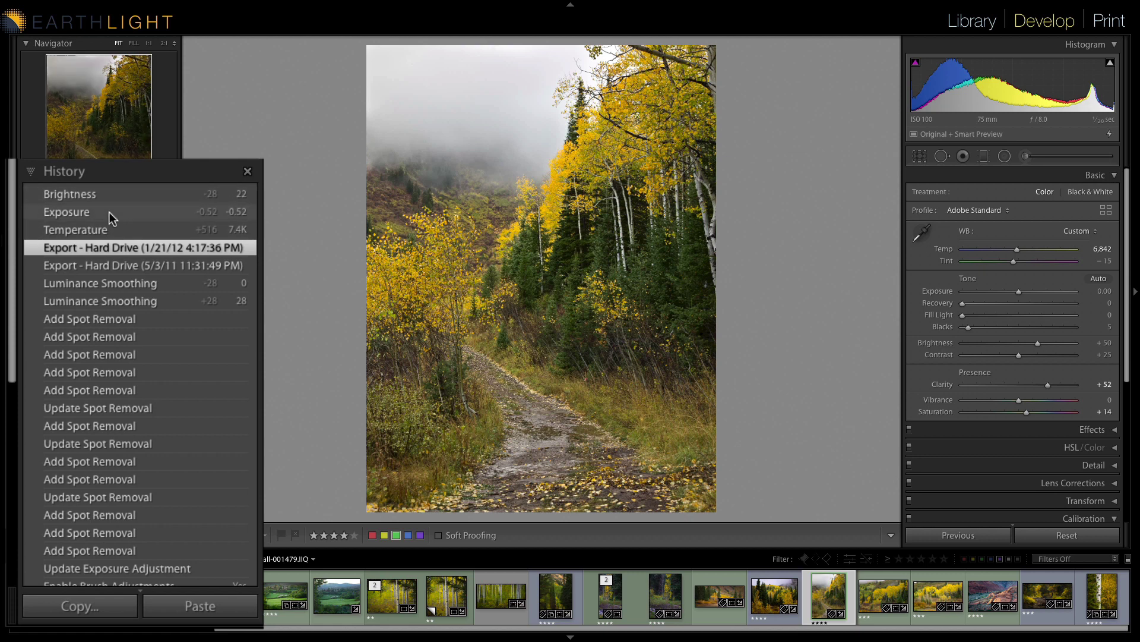
pyautogui.rightClick(132, 249)
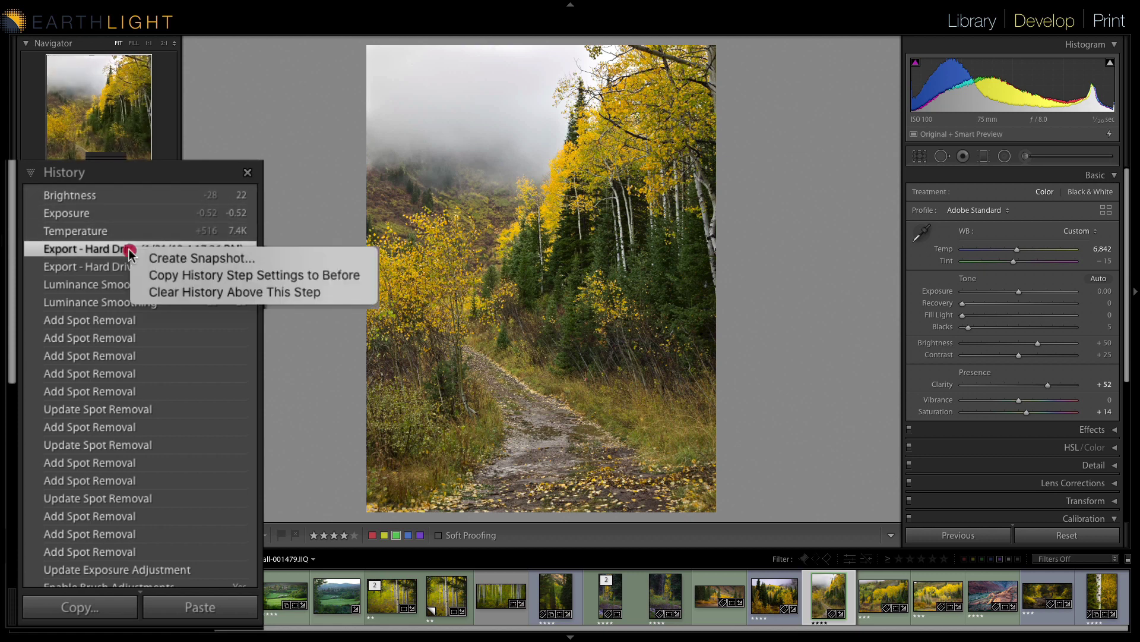
pyautogui.click(209, 293)
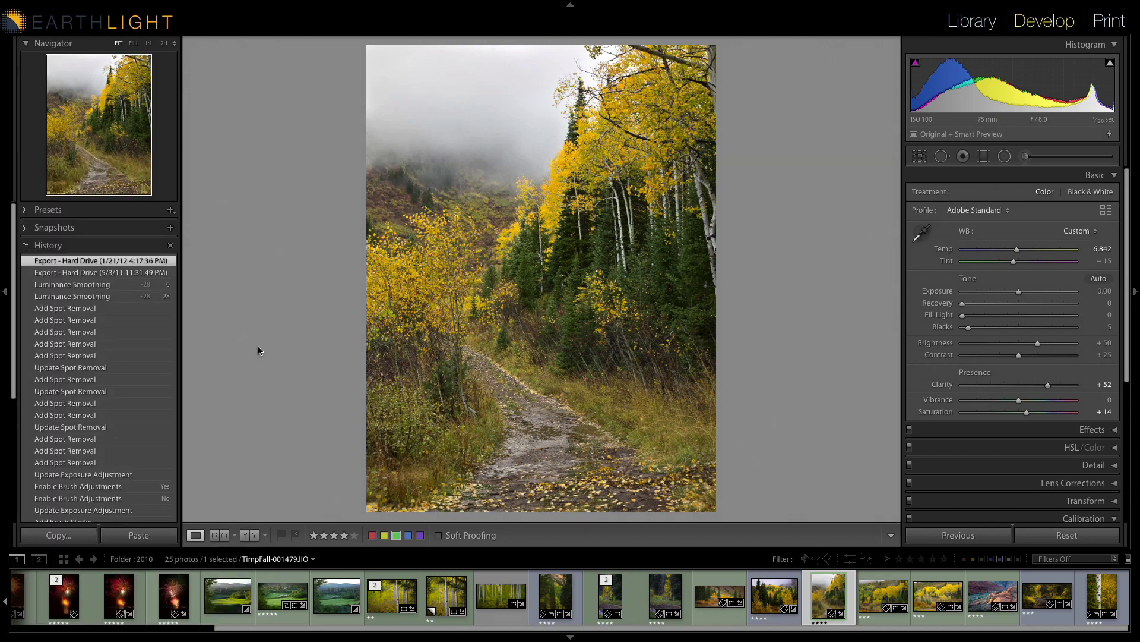
# Step: Expand the Presets panel and User Presets, then start exporting the Polarizer preset and cancel
pyautogui.click(25, 212)
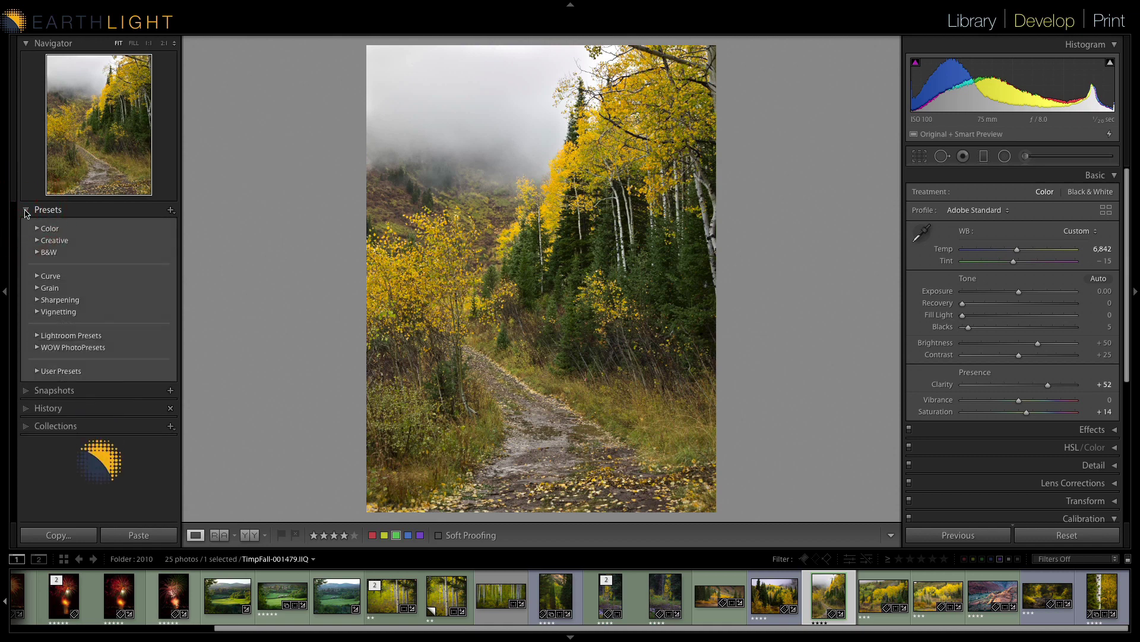
pyautogui.click(37, 373)
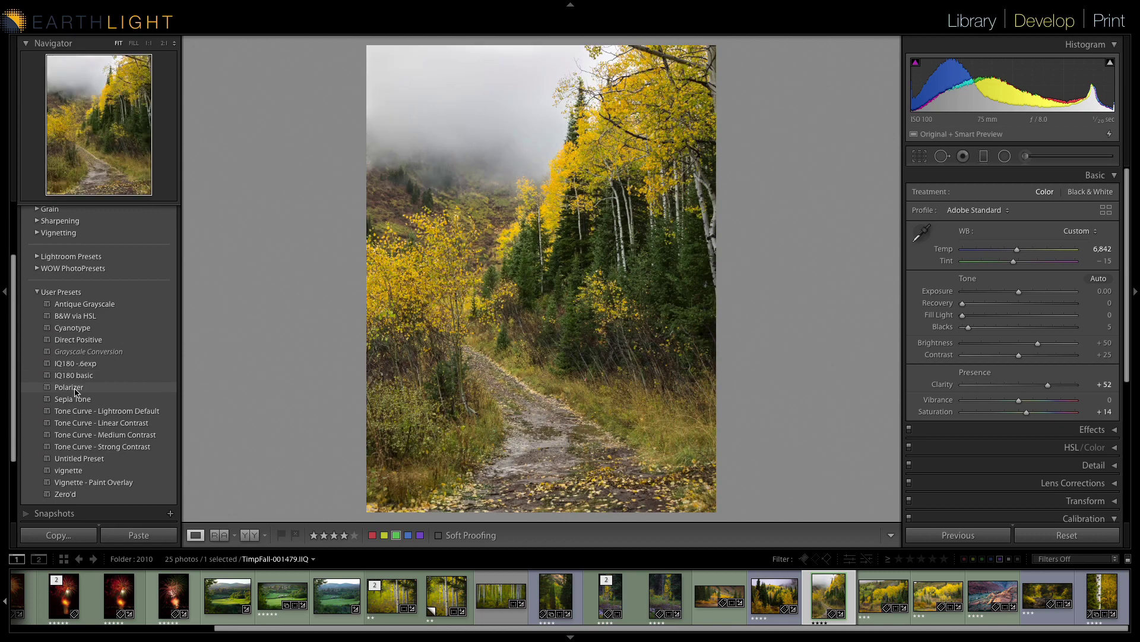
pyautogui.rightClick(76, 392)
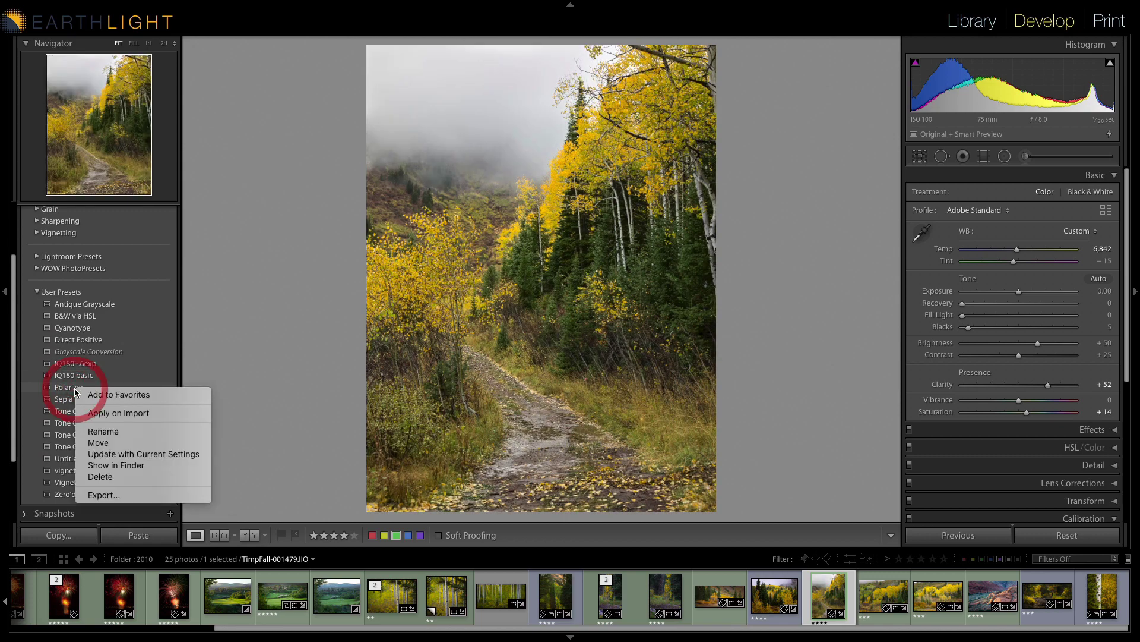
pyautogui.click(121, 496)
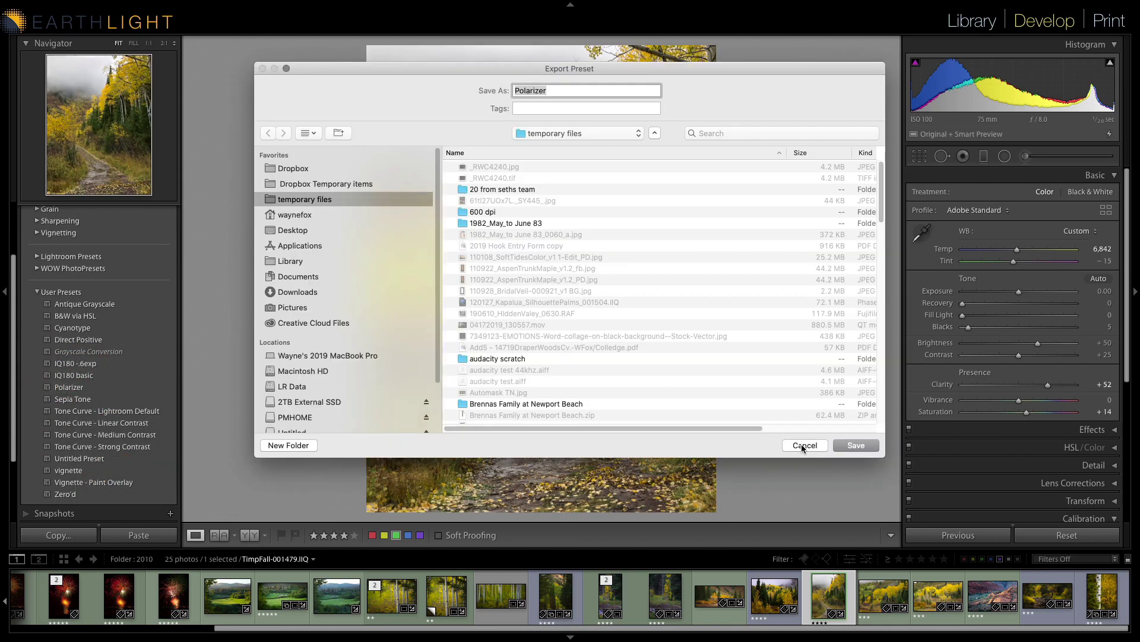
pyautogui.click(802, 447)
# Step: Start exporting the whole User Presets group, cancel, and reopen the group's options
pyautogui.click(57, 294)
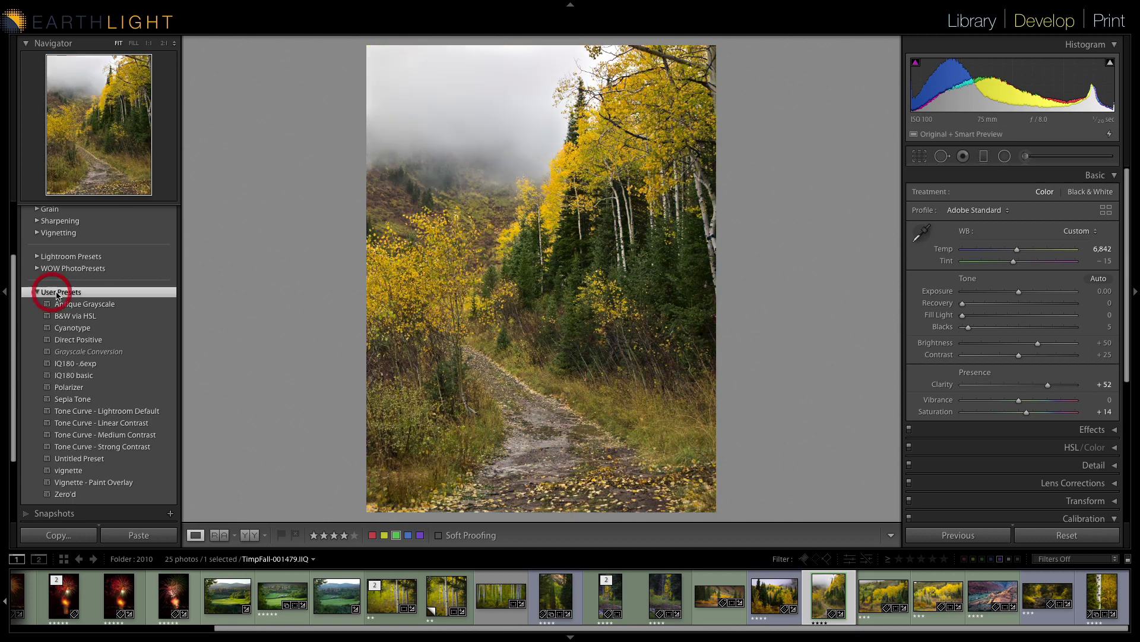
pyautogui.rightClick(57, 294)
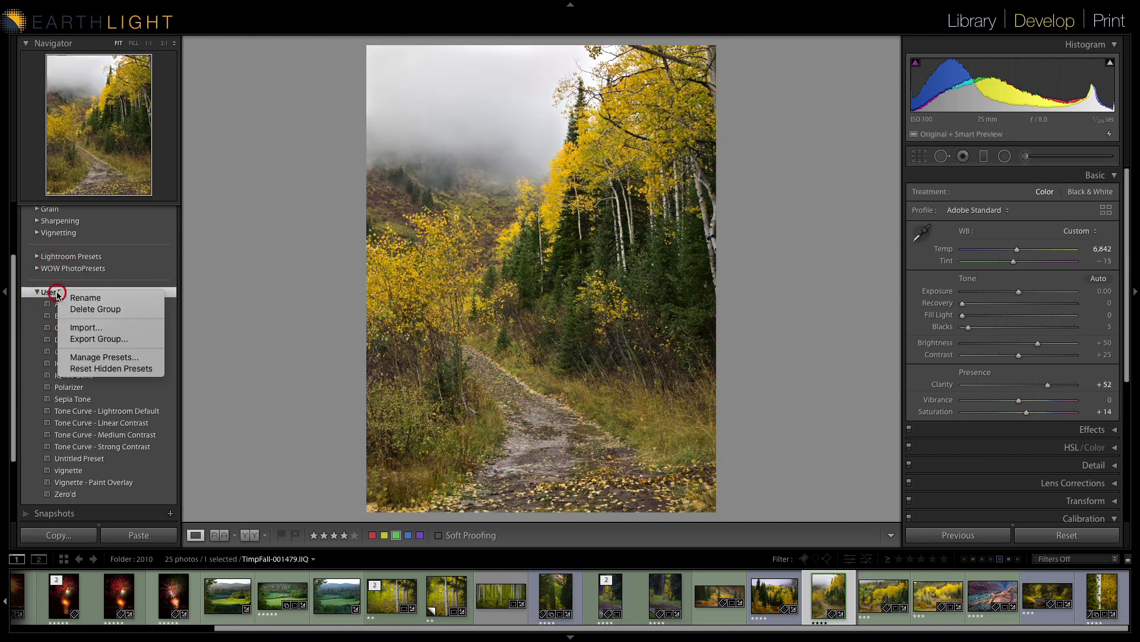
pyautogui.click(88, 339)
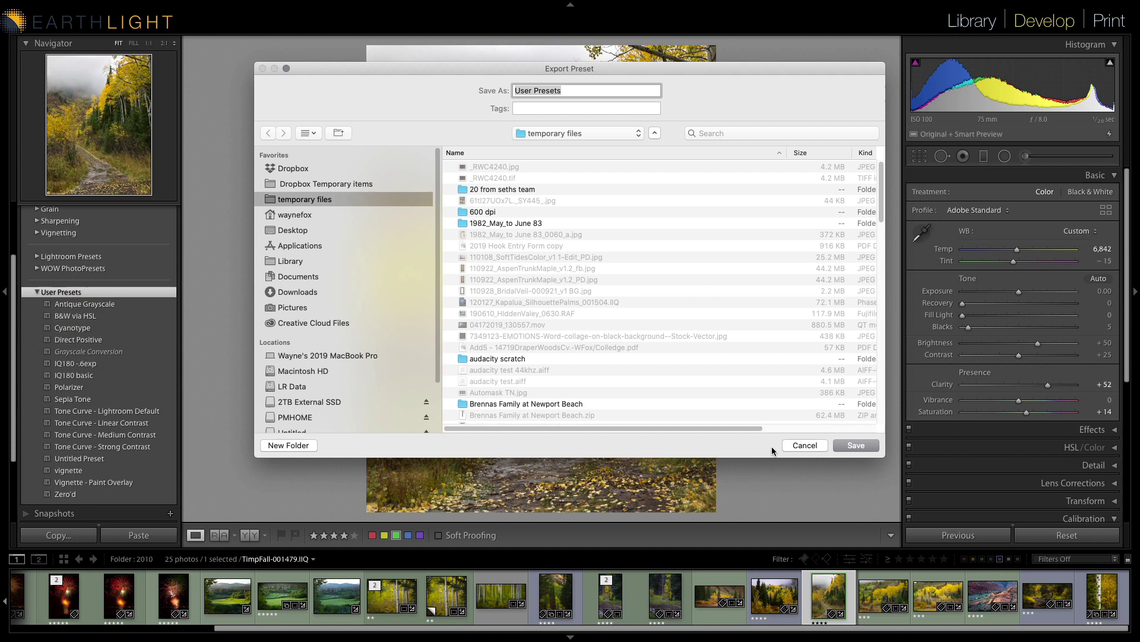
pyautogui.click(800, 445)
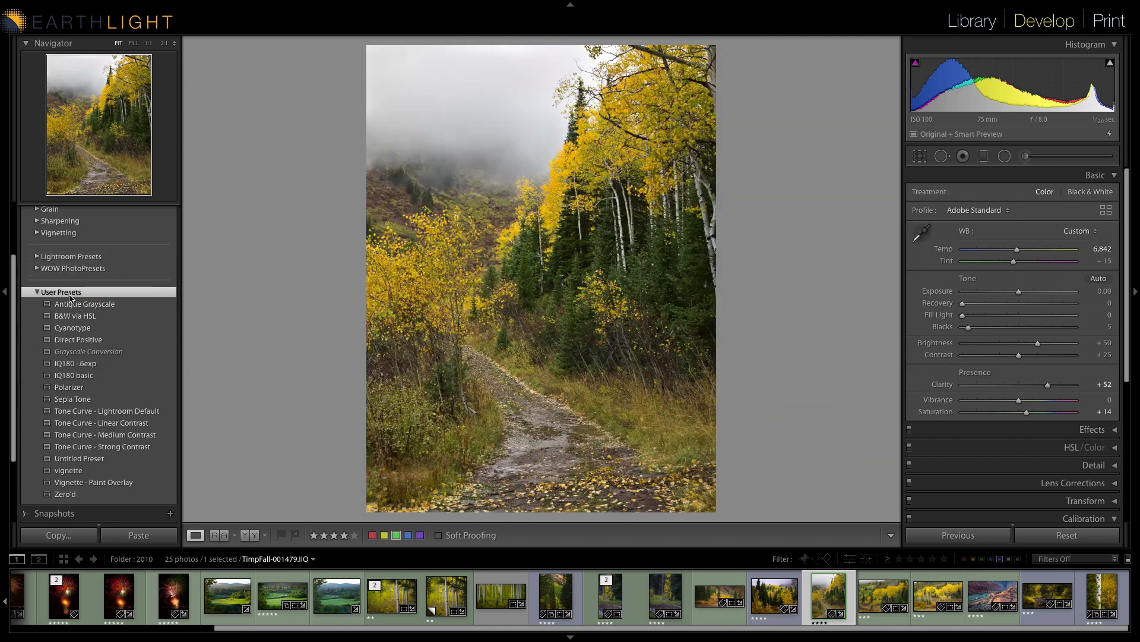
pyautogui.rightClick(68, 293)
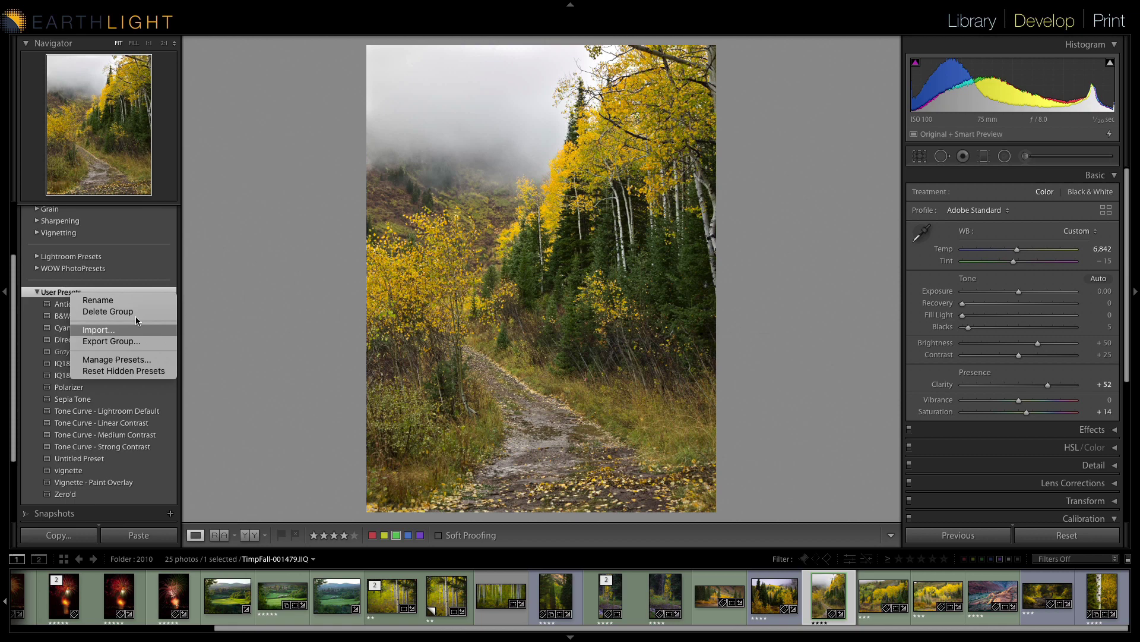
# Step: In Print, apply the '2 14" on 44" paper' template, put the golf photo in the left cell, then export the template
pyautogui.click(1110, 21)
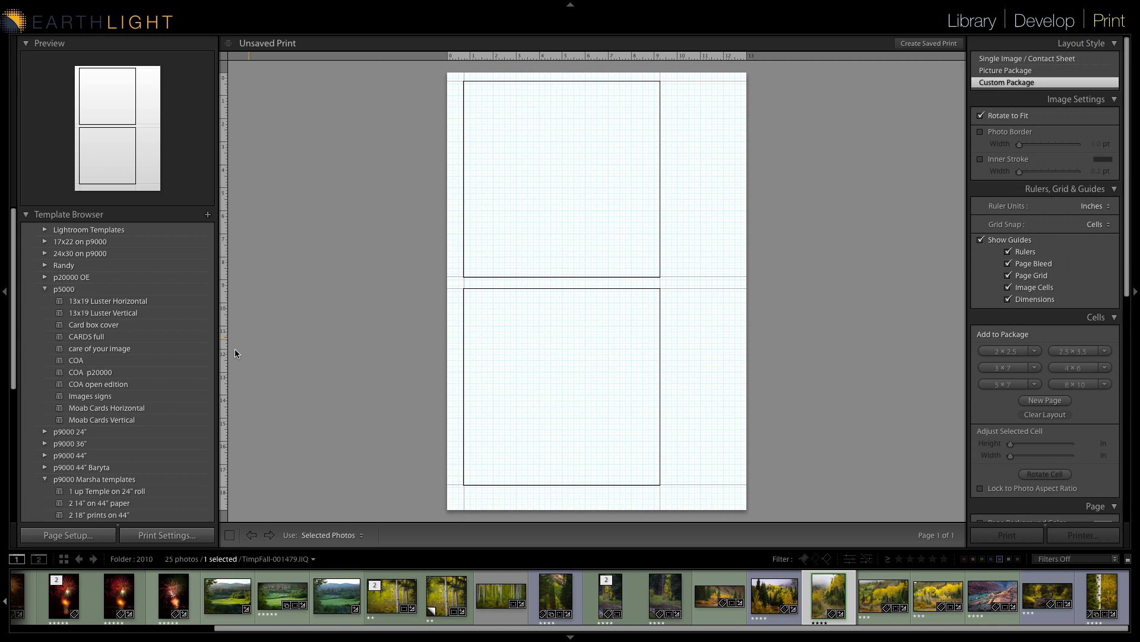
pyautogui.click(101, 504)
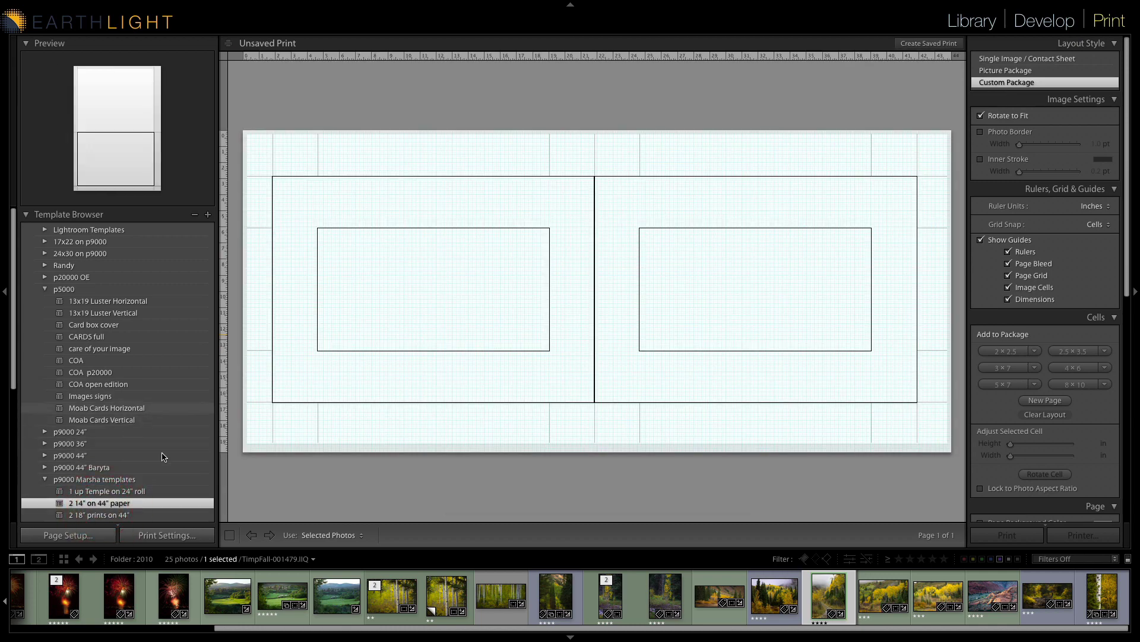
pyautogui.moveTo(235, 602); pyautogui.dragTo(383, 288)
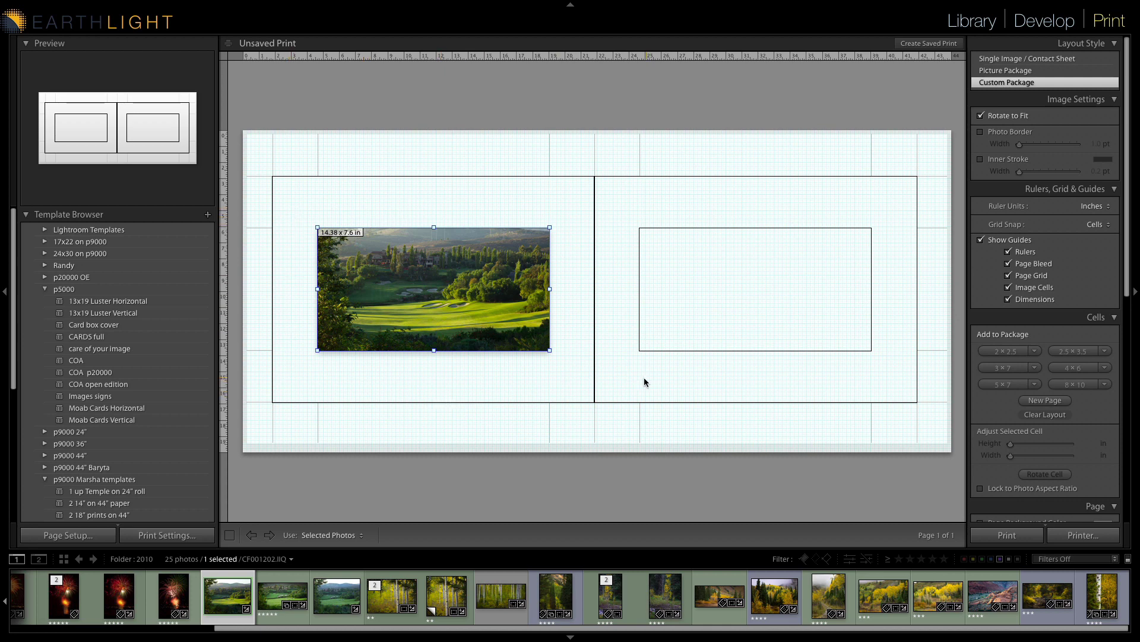
pyautogui.rightClick(126, 492)
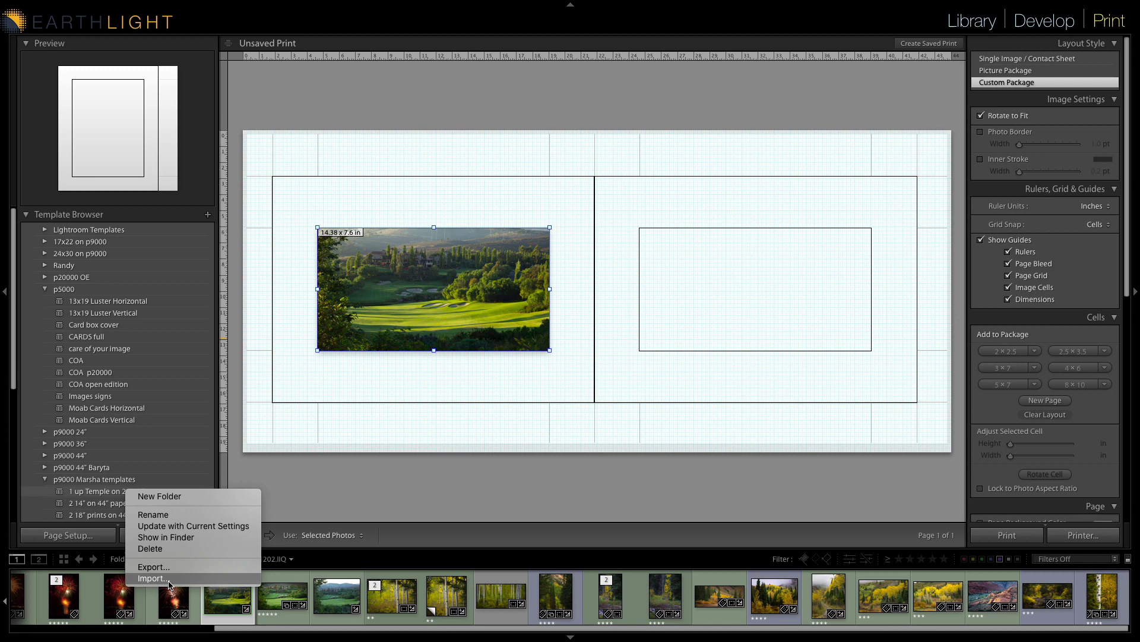
pyautogui.click(332, 491)
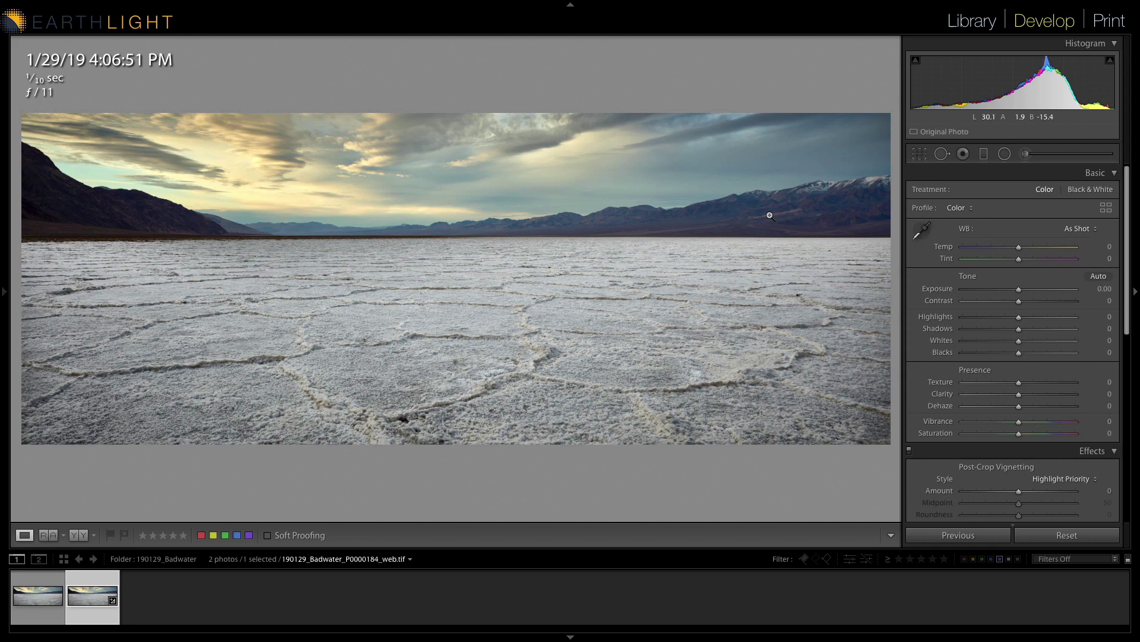
# Step: Darken the salt-flat photo's edges with a Post-Crop Vignetting Amount of -64
pyautogui.click(920, 154)
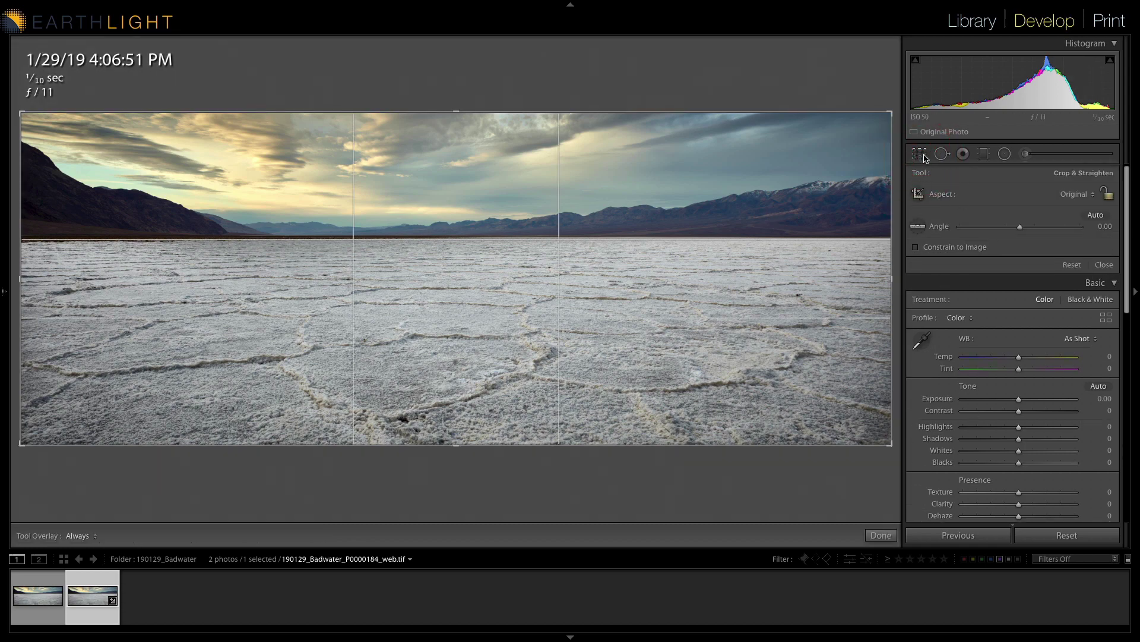
pyautogui.click(921, 154)
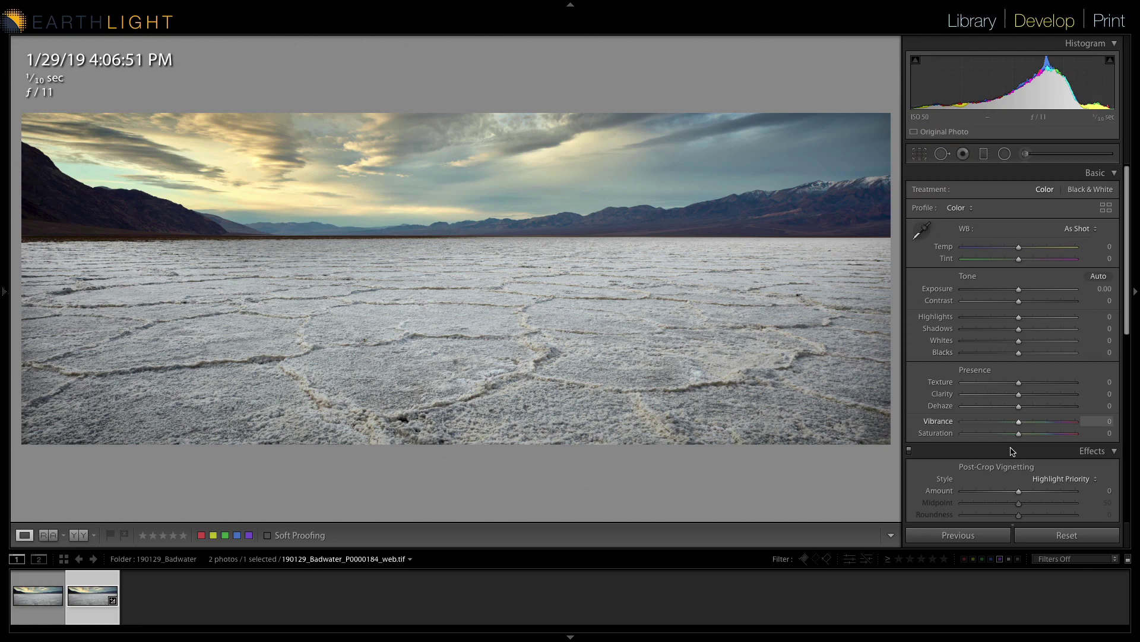
pyautogui.moveTo(1020, 491); pyautogui.dragTo(975, 493)
# Step: Crop the photo by trimming the left and right sides and centring the framing
pyautogui.click(919, 155)
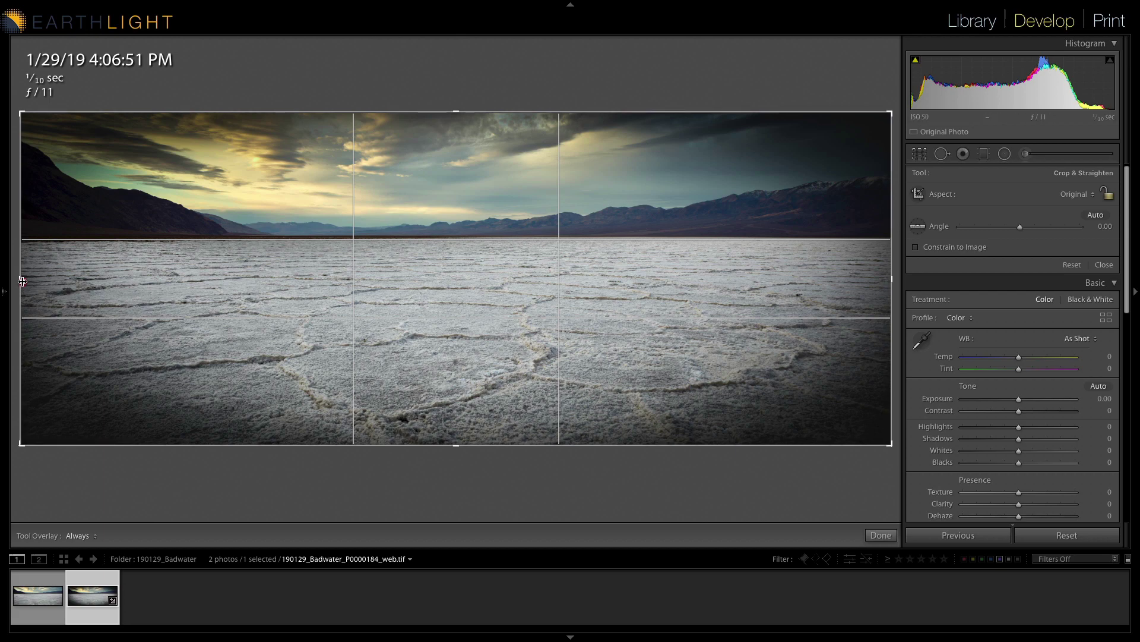
pyautogui.moveTo(22, 284); pyautogui.dragTo(135, 290)
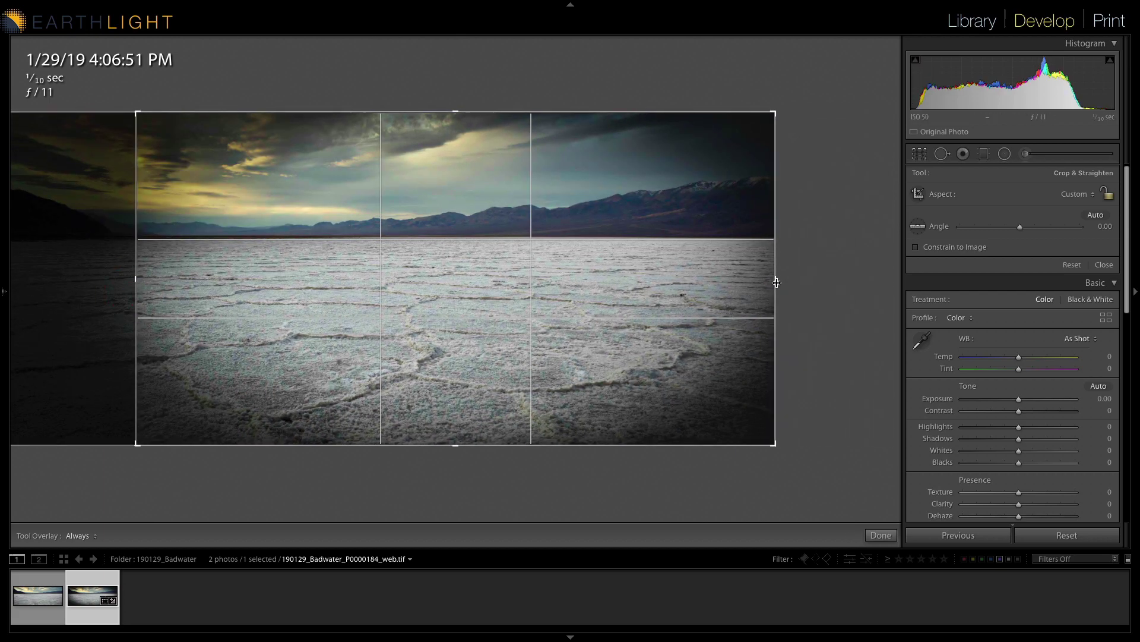
pyautogui.moveTo(774, 283); pyautogui.dragTo(662, 283)
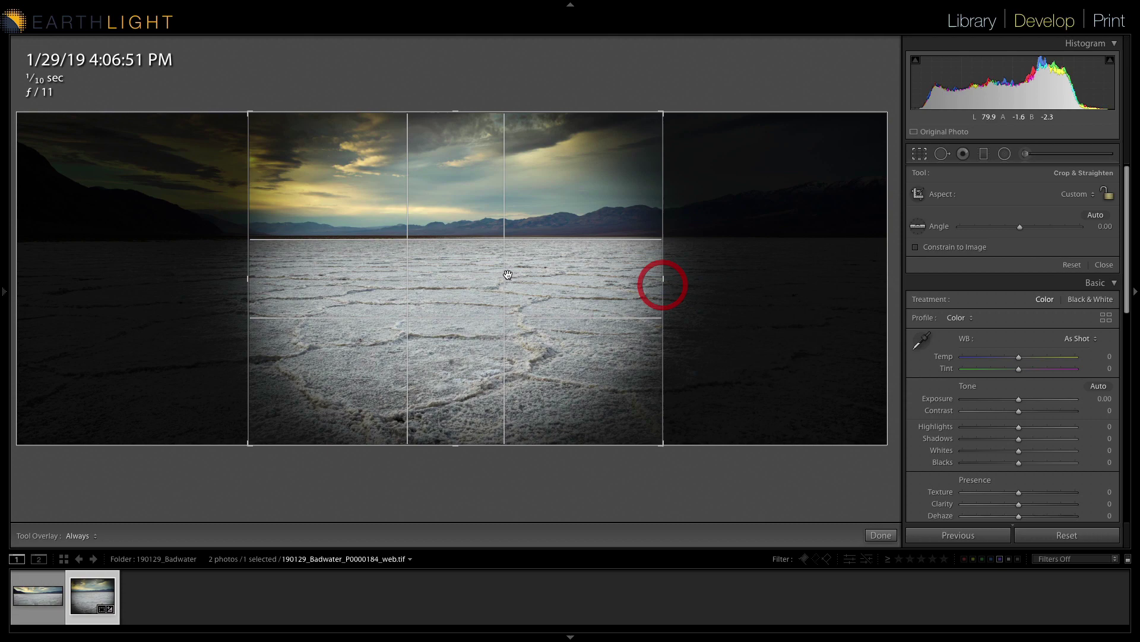
pyautogui.moveTo(457, 277); pyautogui.dragTo(521, 291)
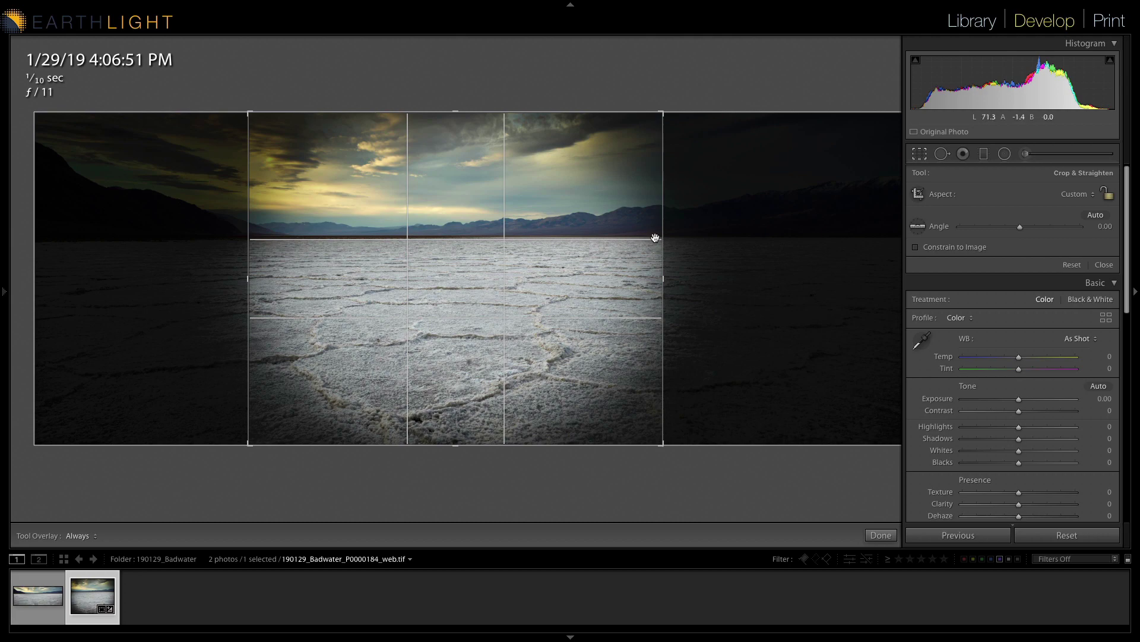
pyautogui.press('Return')
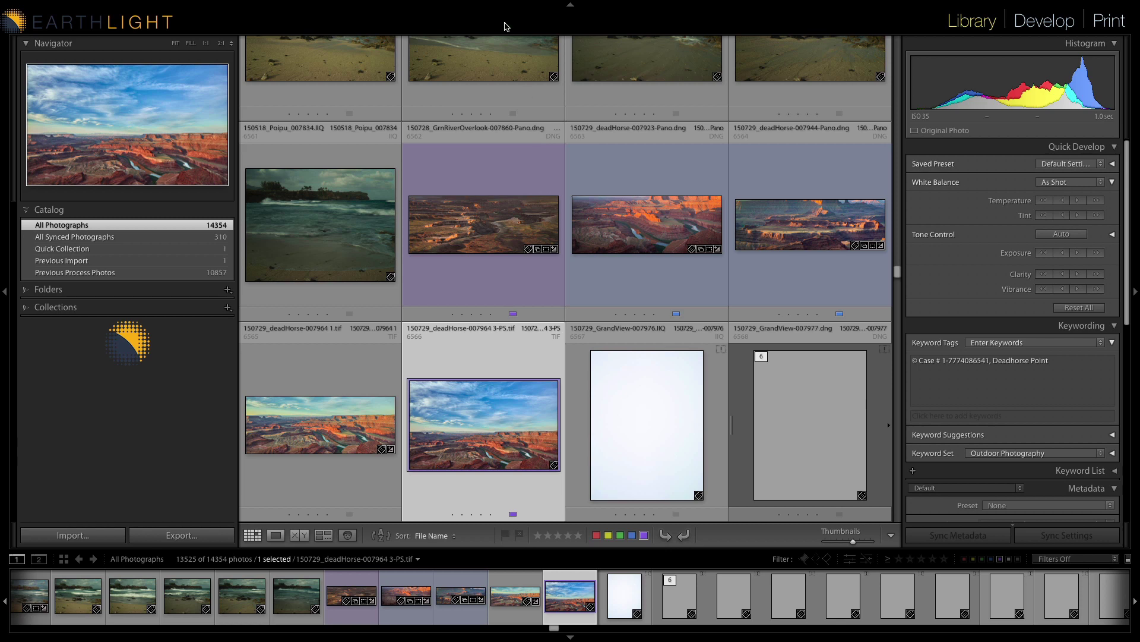
# Step: In the Library Filter Metadata bar, switch the Date column to Depth and choose Unknown
pyautogui.click(505, 13)
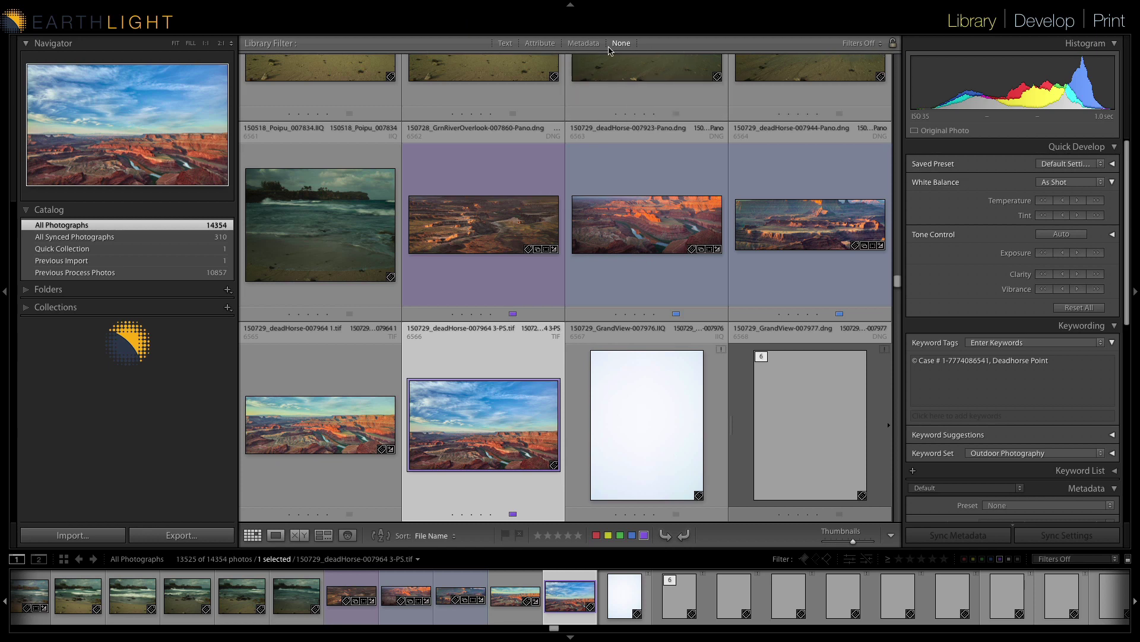
pyautogui.click(585, 44)
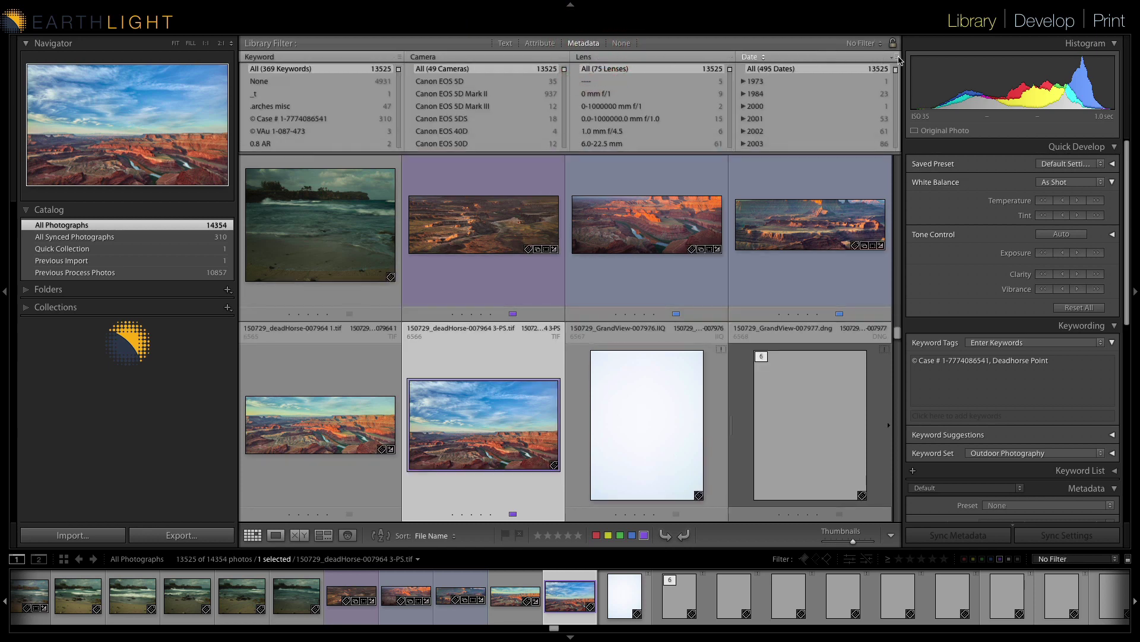
pyautogui.click(761, 57)
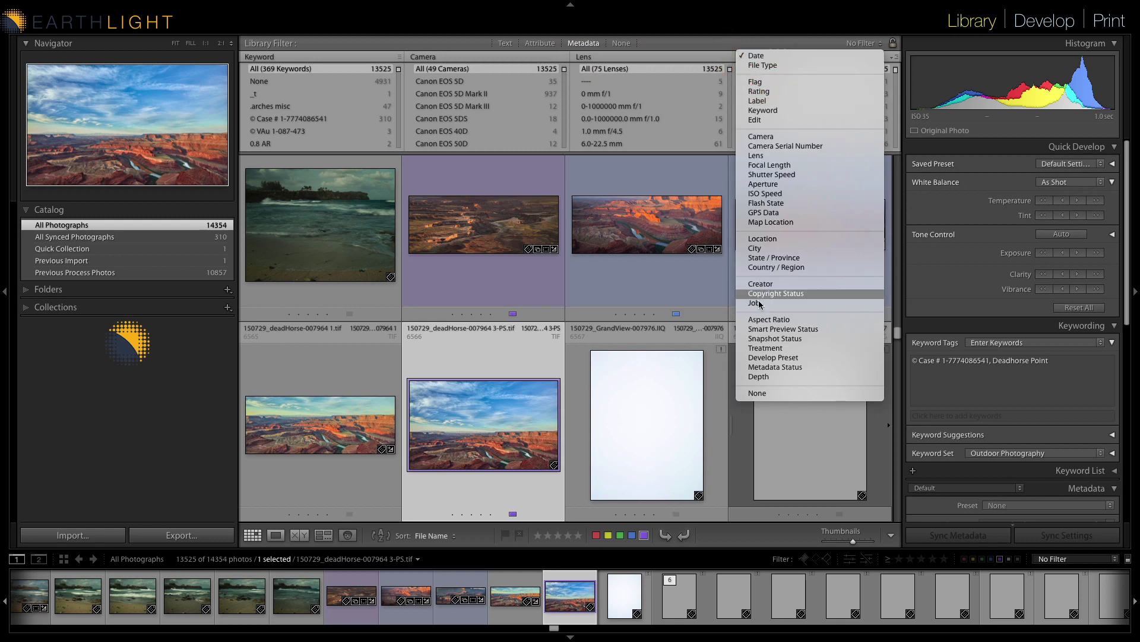
pyautogui.click(760, 377)
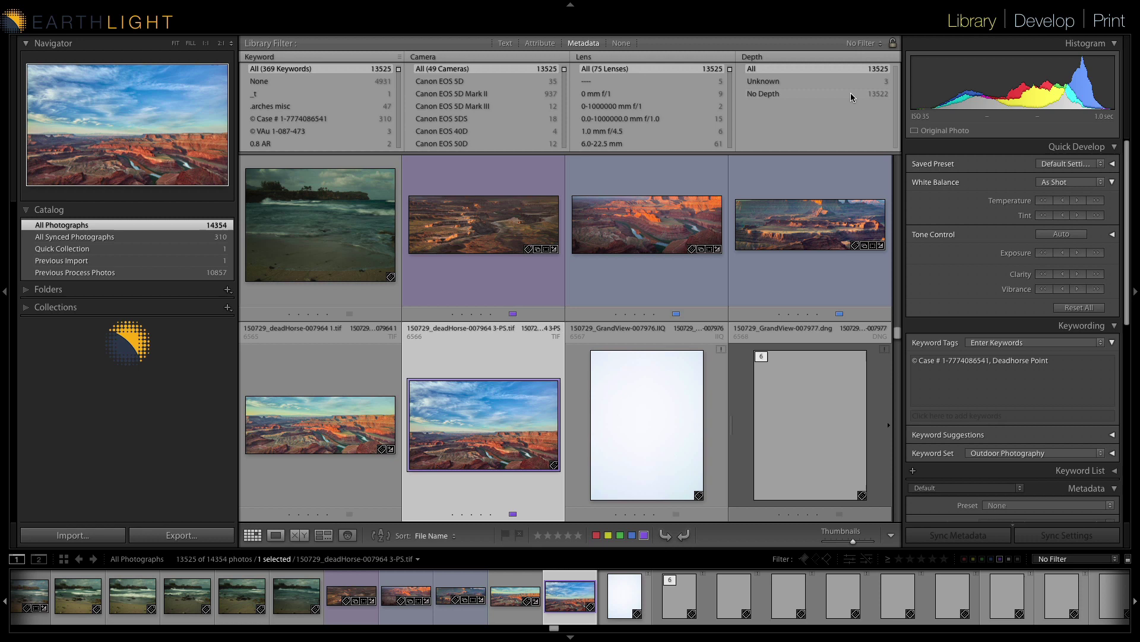
pyautogui.click(772, 83)
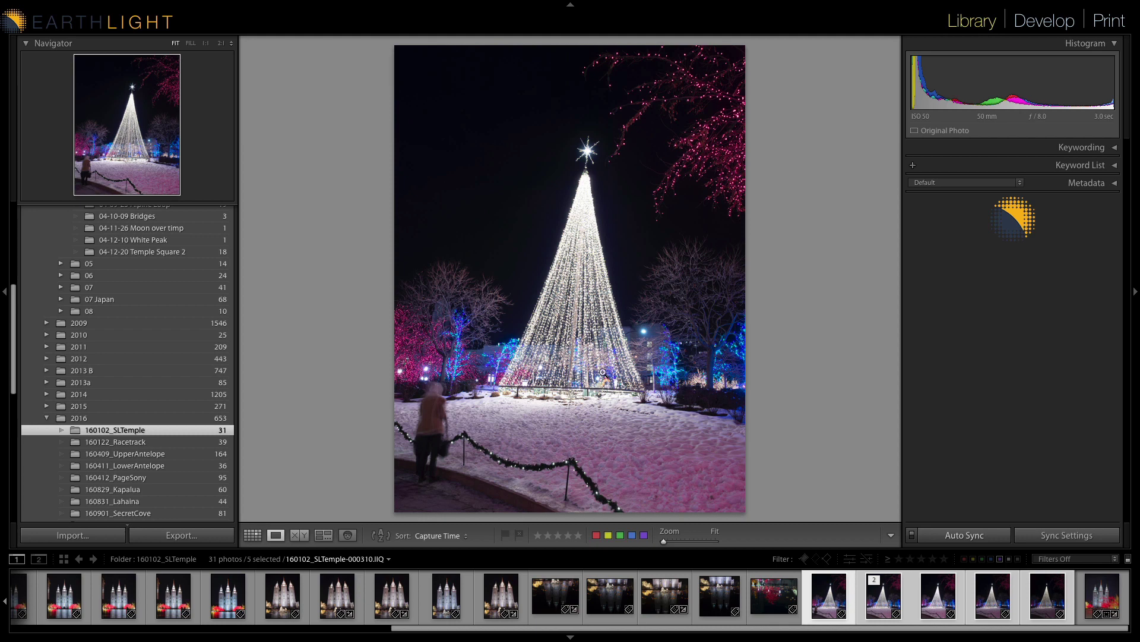
# Step: Select the five lit-tree photos in the filmstrip and delete them together
pyautogui.click(839, 602)
pyautogui.click(1044, 602)
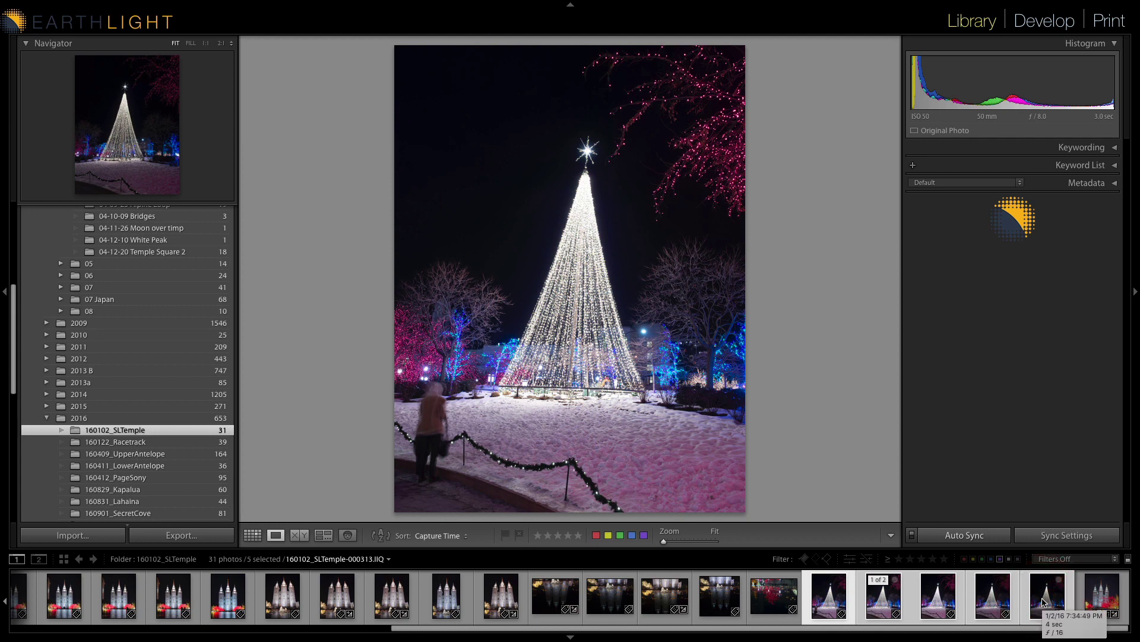
pyautogui.press('Delete')
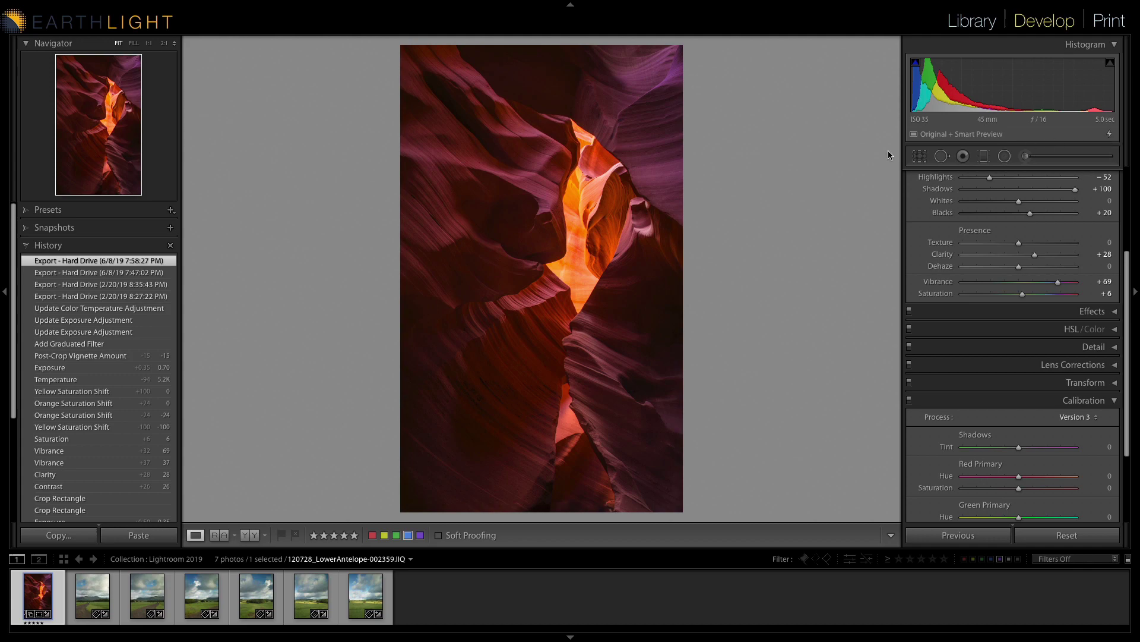
# Step: Raise Highlights to -47, revert to the earlier Export history step, then open the process-version update
pyautogui.click(833, 155)
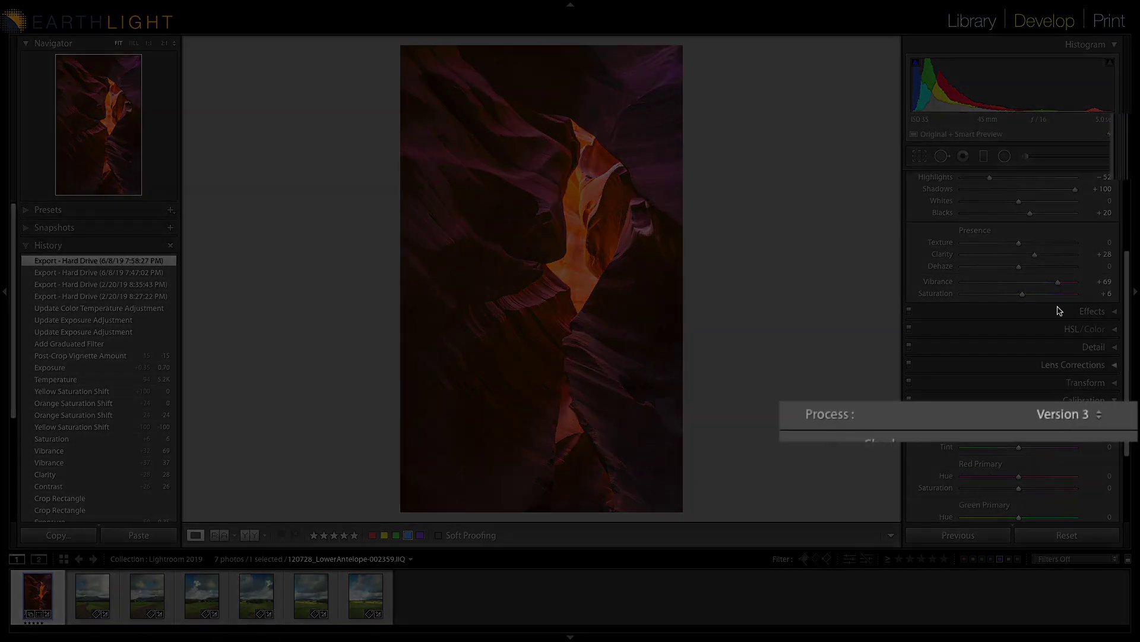
pyautogui.moveTo(1111, 136)
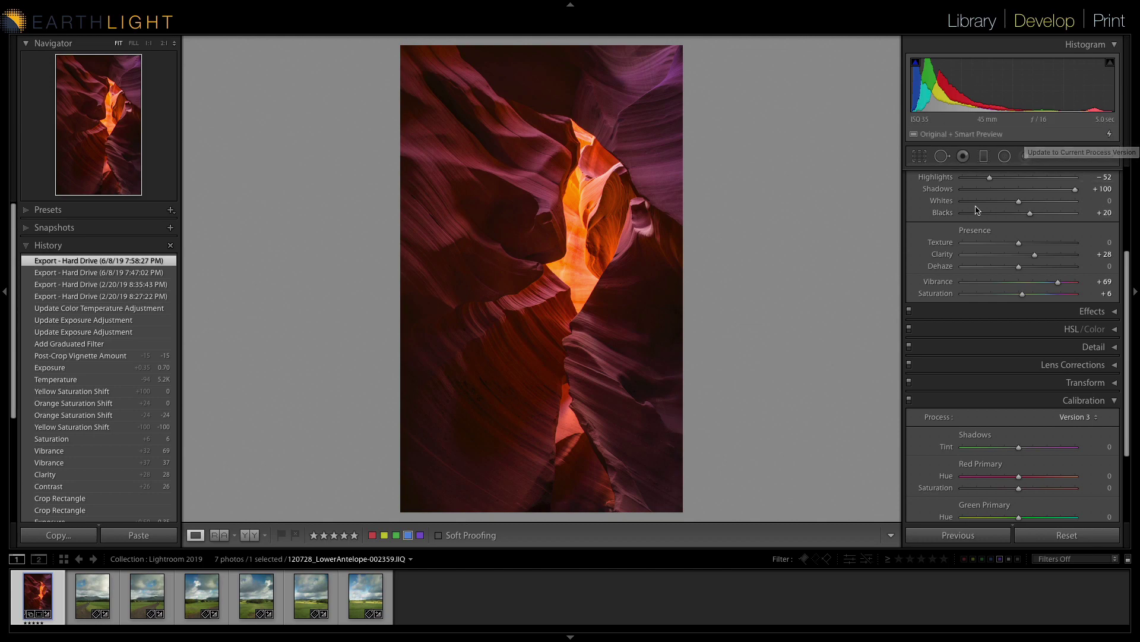
pyautogui.moveTo(989, 178); pyautogui.dragTo(993, 178)
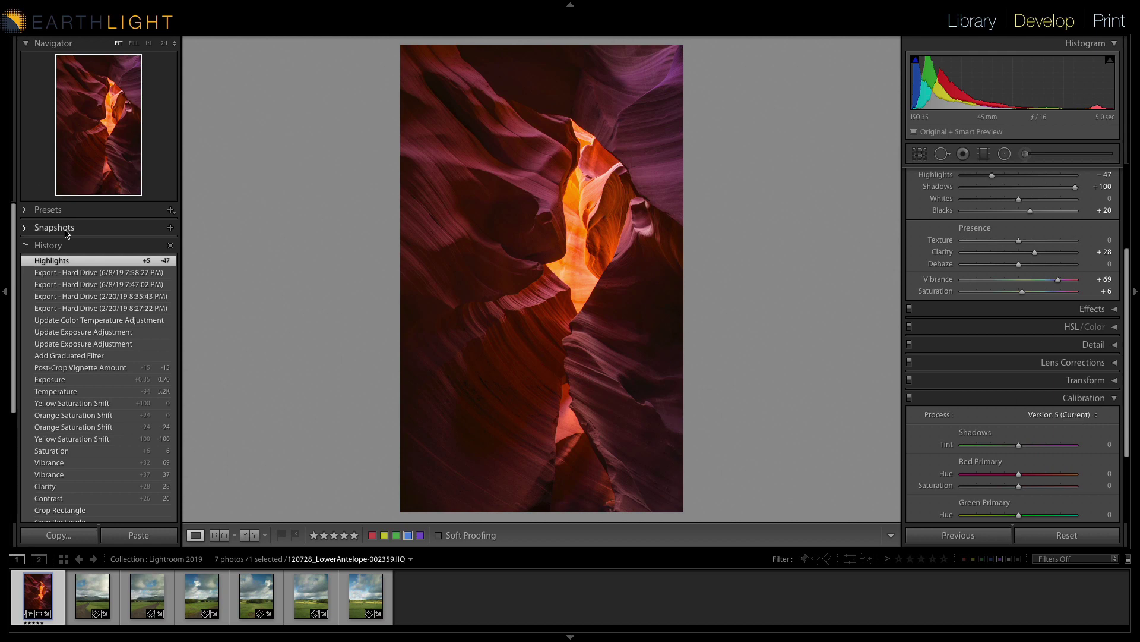
pyautogui.click(69, 273)
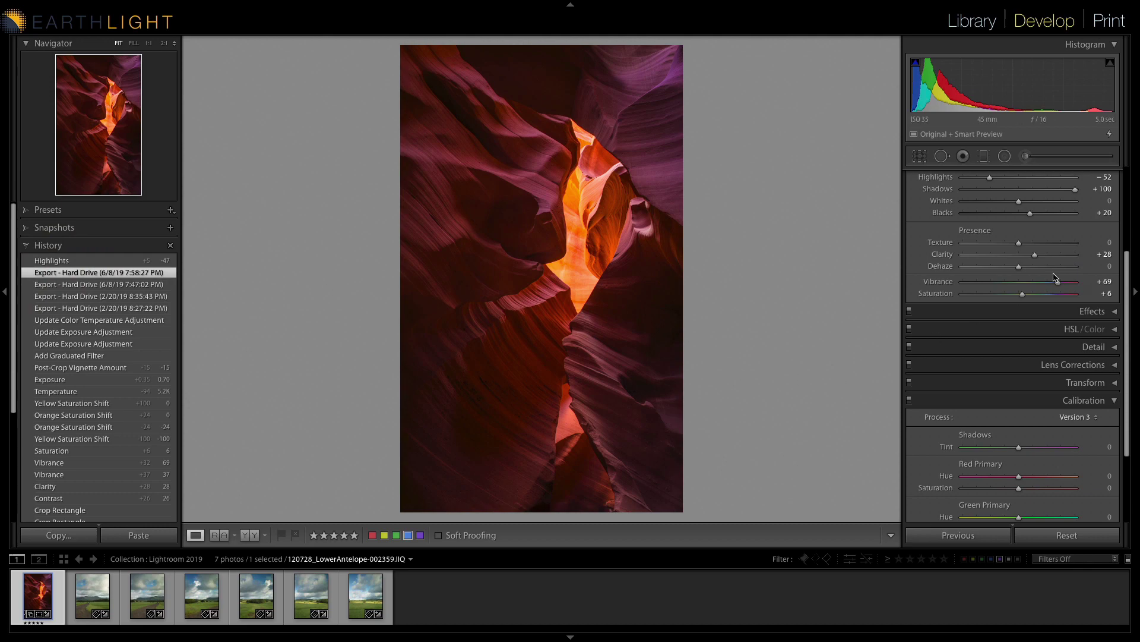
pyautogui.click(1110, 136)
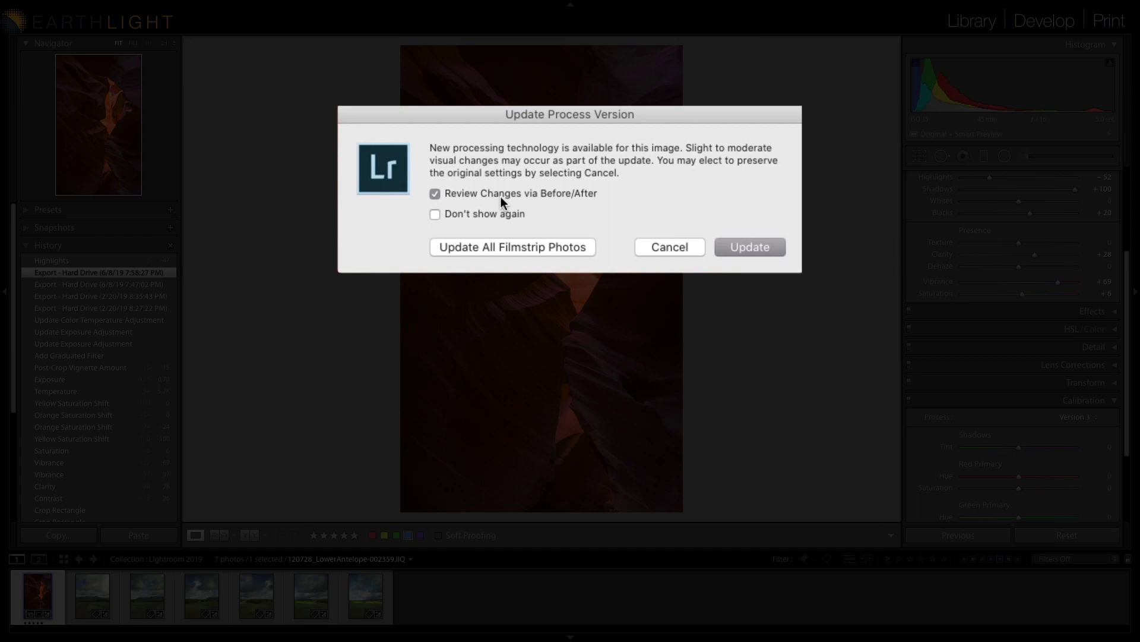
# Step: Update the canyon photo to Process Version 5 with Before/After review
pyautogui.click(736, 248)
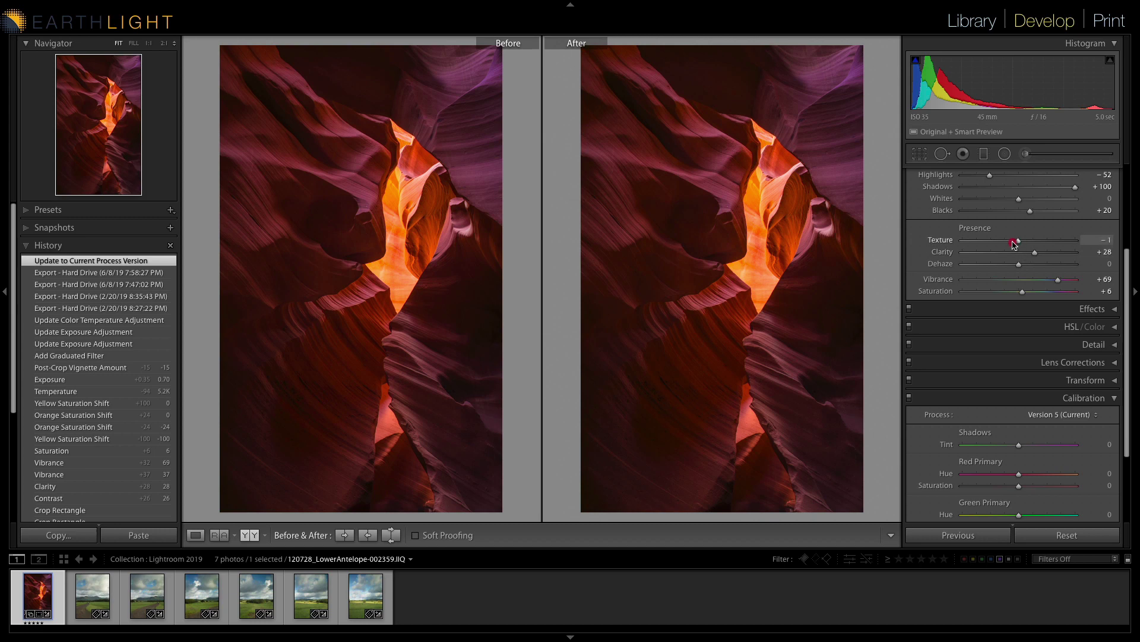
# Step: Set Texture to -49 and Saturation to +26, then switch to Loupe view
pyautogui.moveTo(1018, 243); pyautogui.dragTo(992, 244)
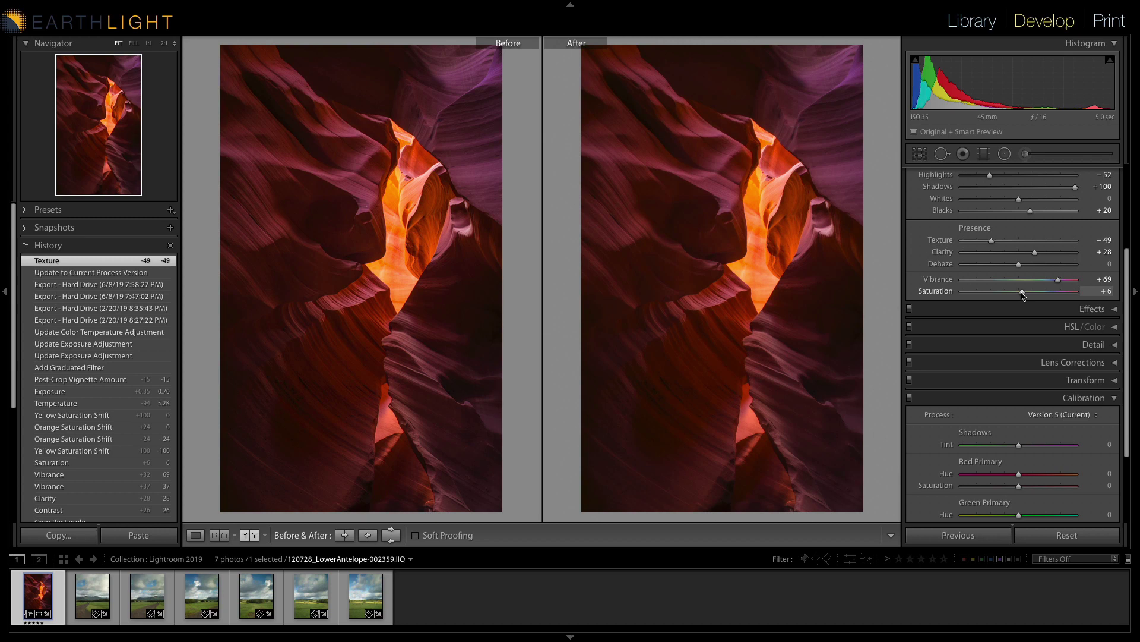
pyautogui.moveTo(1023, 291)
pyautogui.mouseDown()
pyautogui.moveTo(965, 292)
pyautogui.moveTo(1033, 294)
pyautogui.mouseUp()
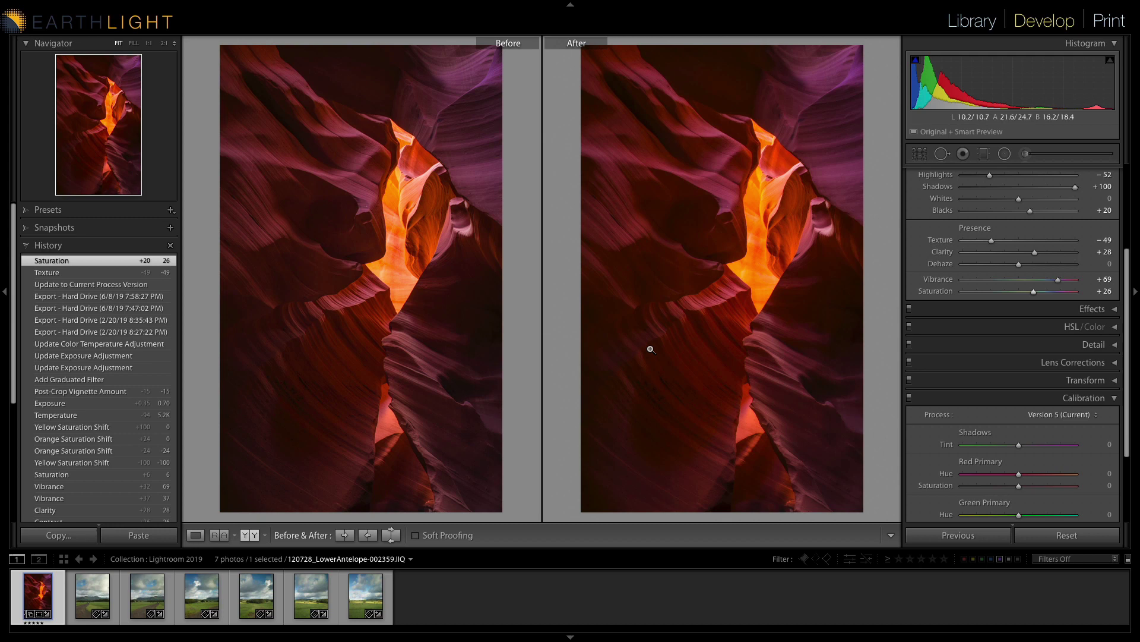
pyautogui.click(196, 536)
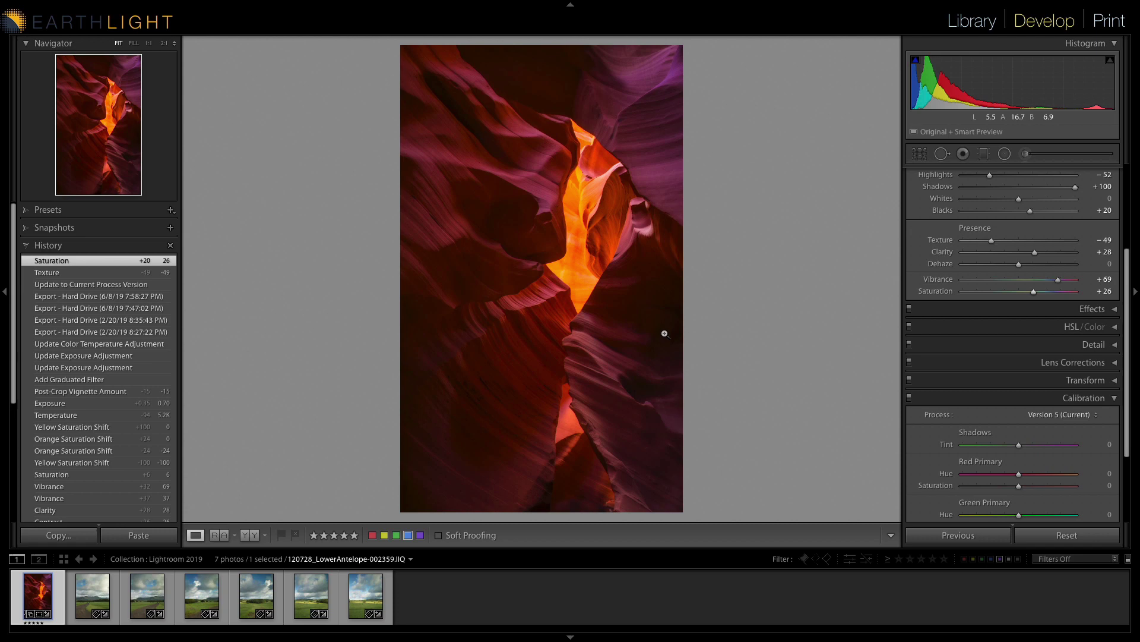
# Step: Revert the Lower Antelope photo to its 6/8/19 7:58:27 PM export state: Process Version 3, Saturation +6
pyautogui.click(89, 295)
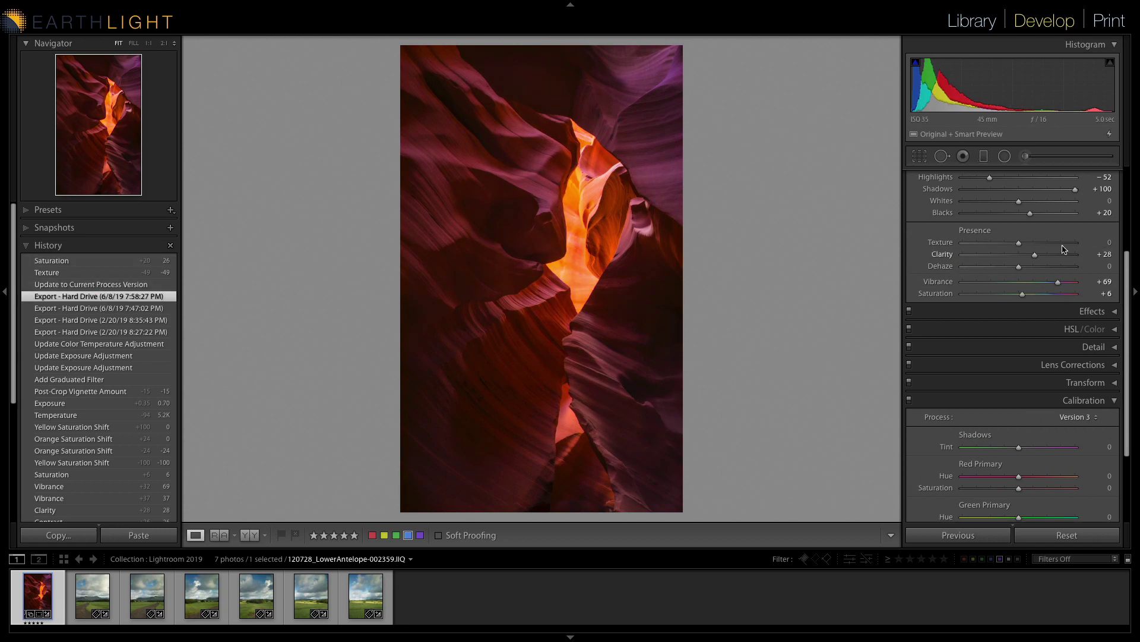